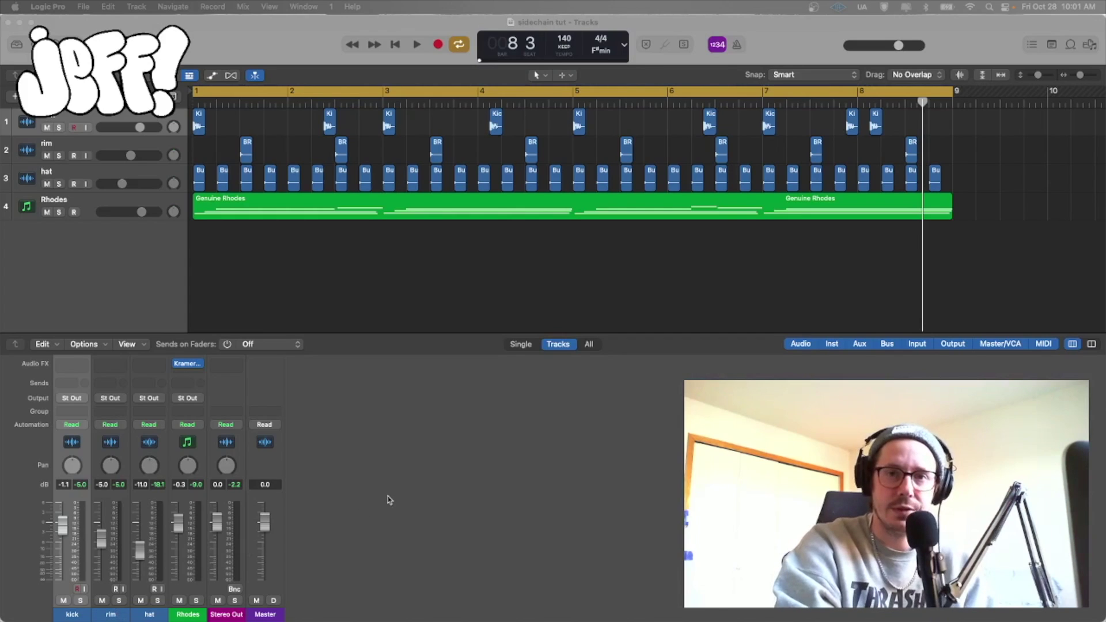
Route the kick and rim channel outputs to Bus 1.
click(110, 615)
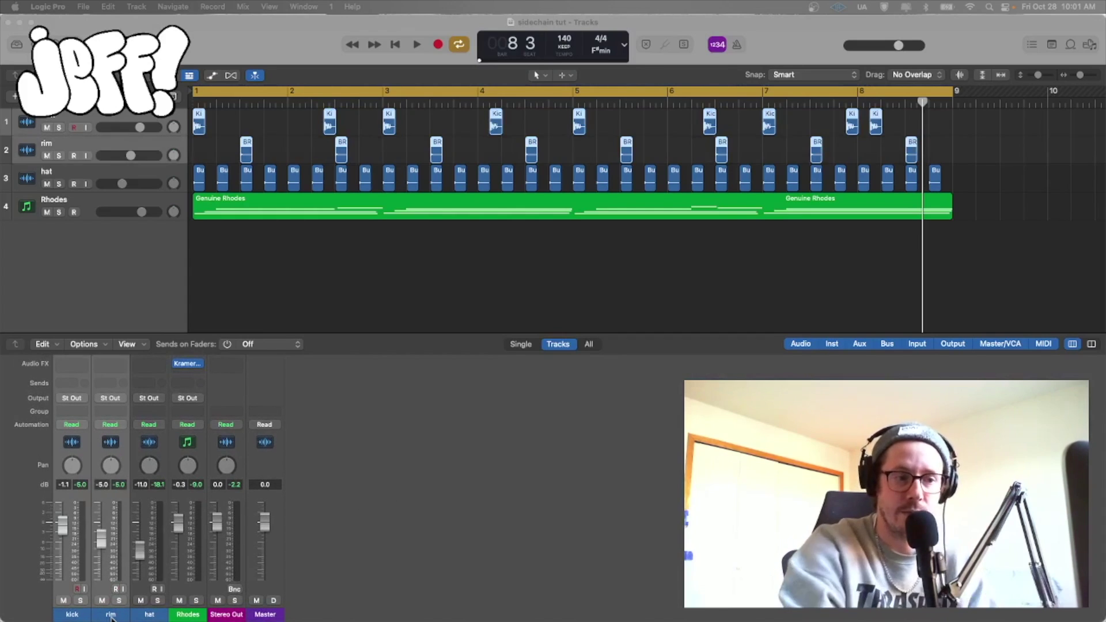
scroll(128, 519, up, 5)
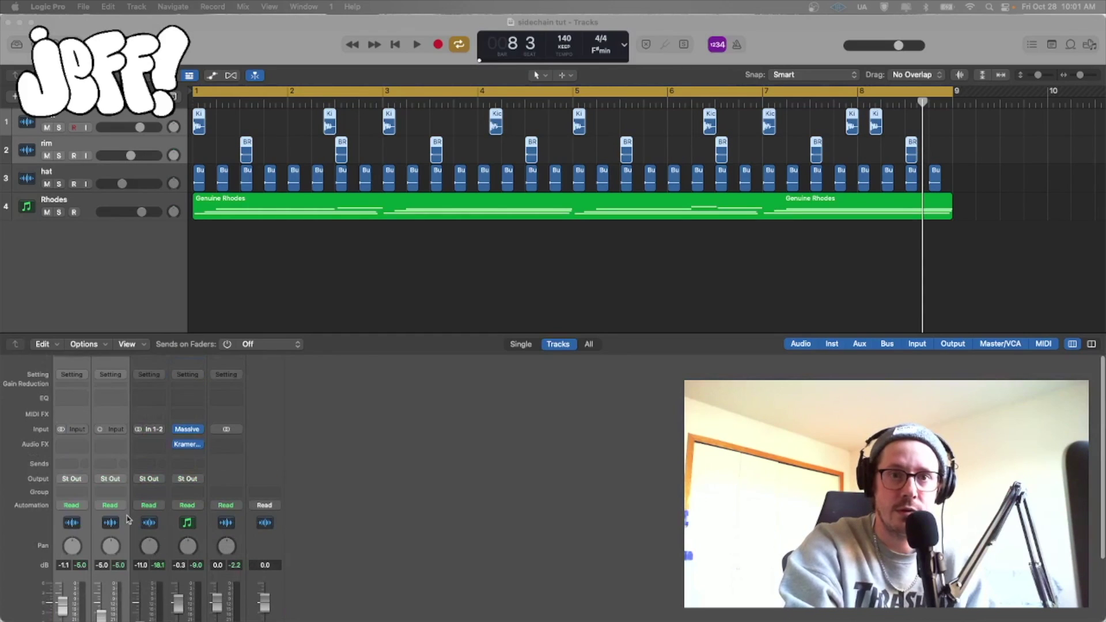
click(110, 477)
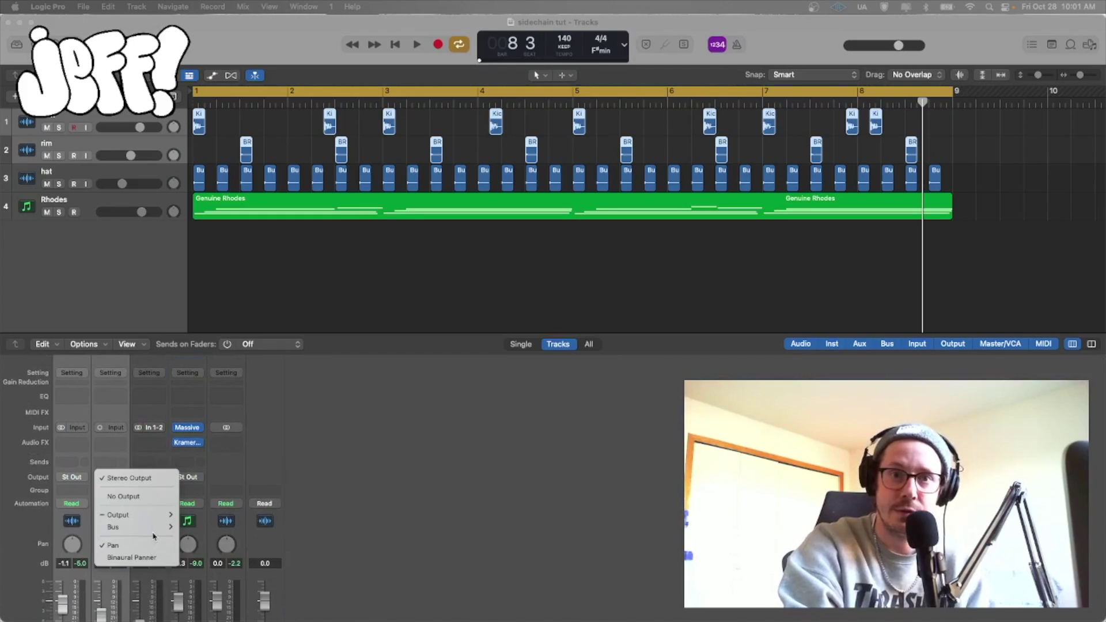
mouse_move(155, 528)
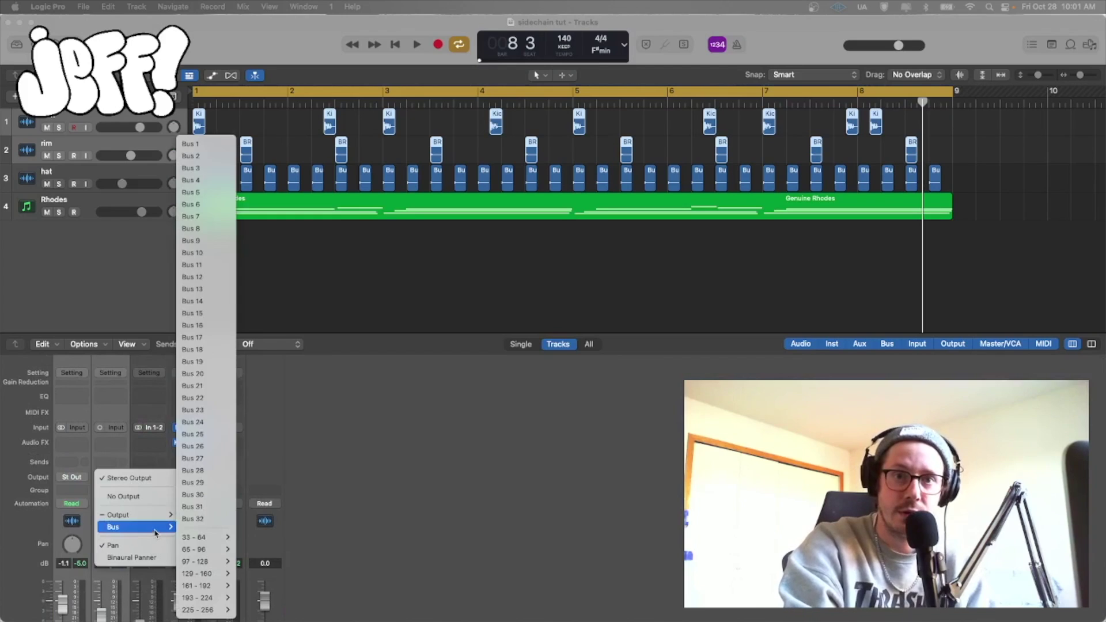
click(208, 145)
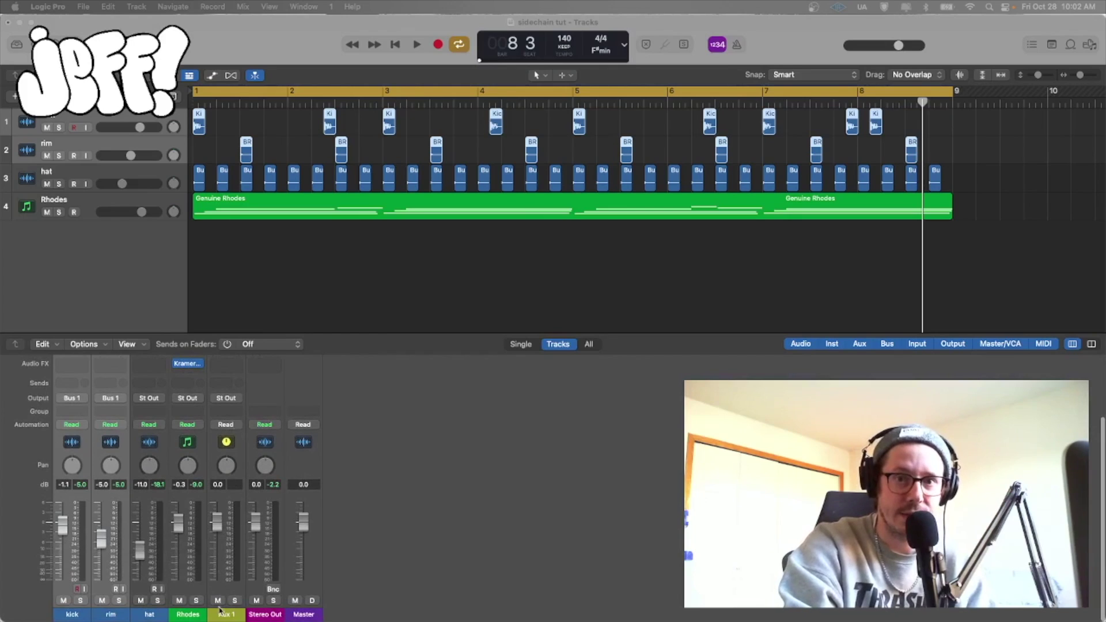
Rename the new Aux 1 channel to 'drums' and add it as a track.
click(228, 614)
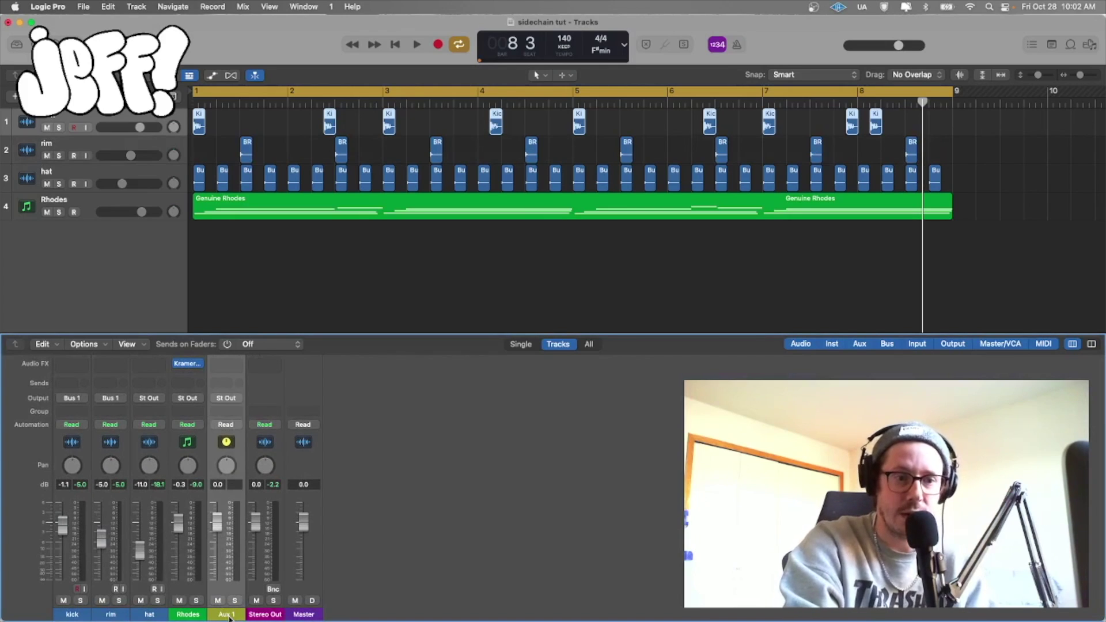
double_click(228, 614)
text(dr)
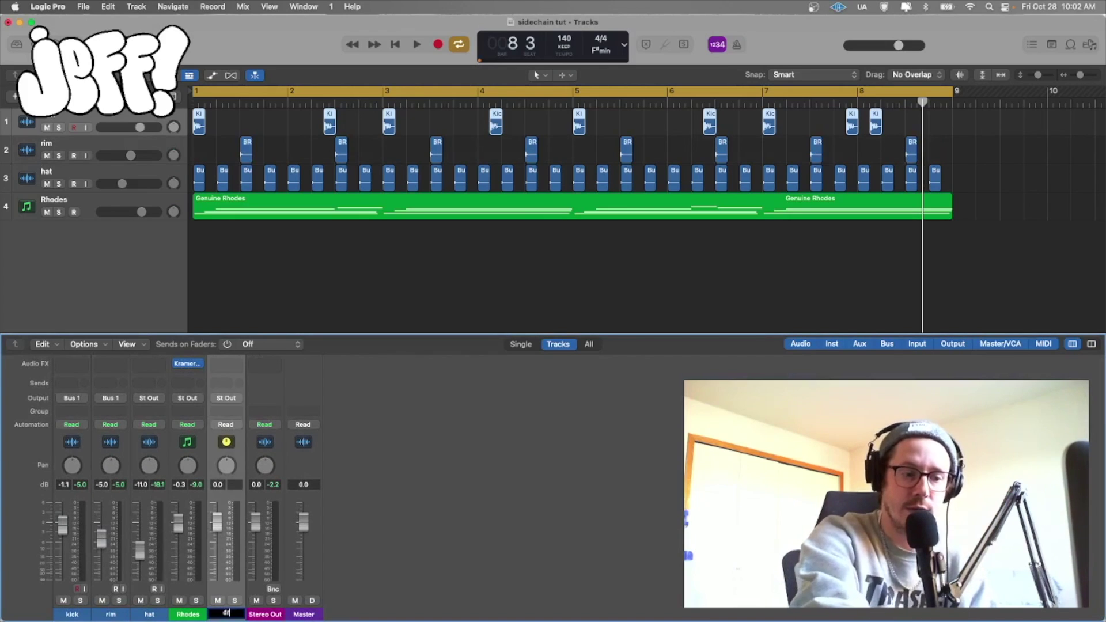
text(ums)
key(Return)
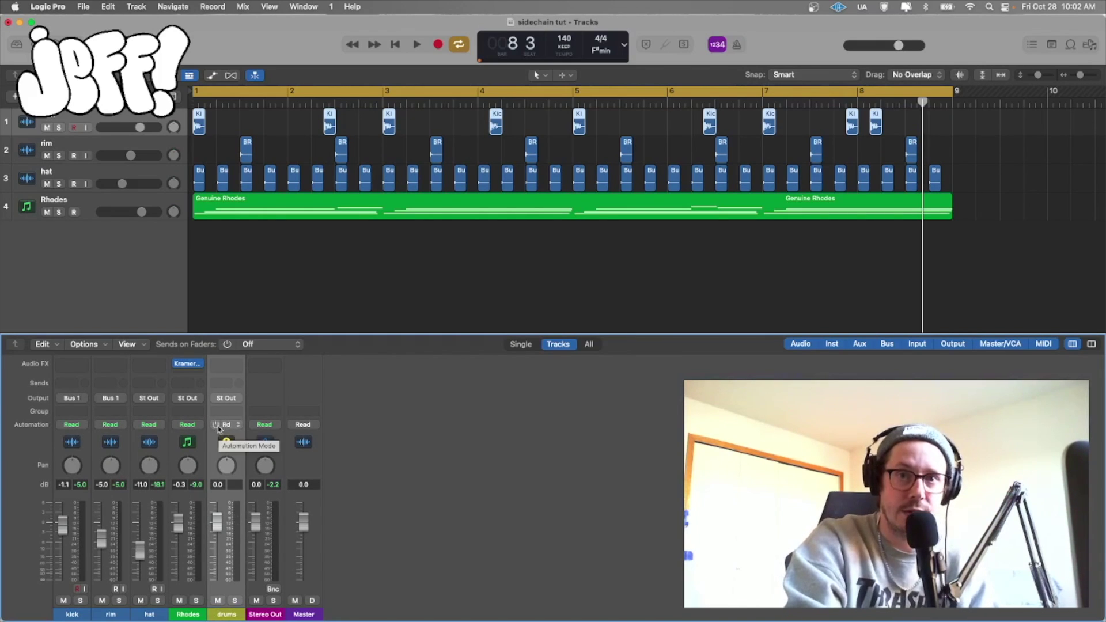
key(ctrl+t)
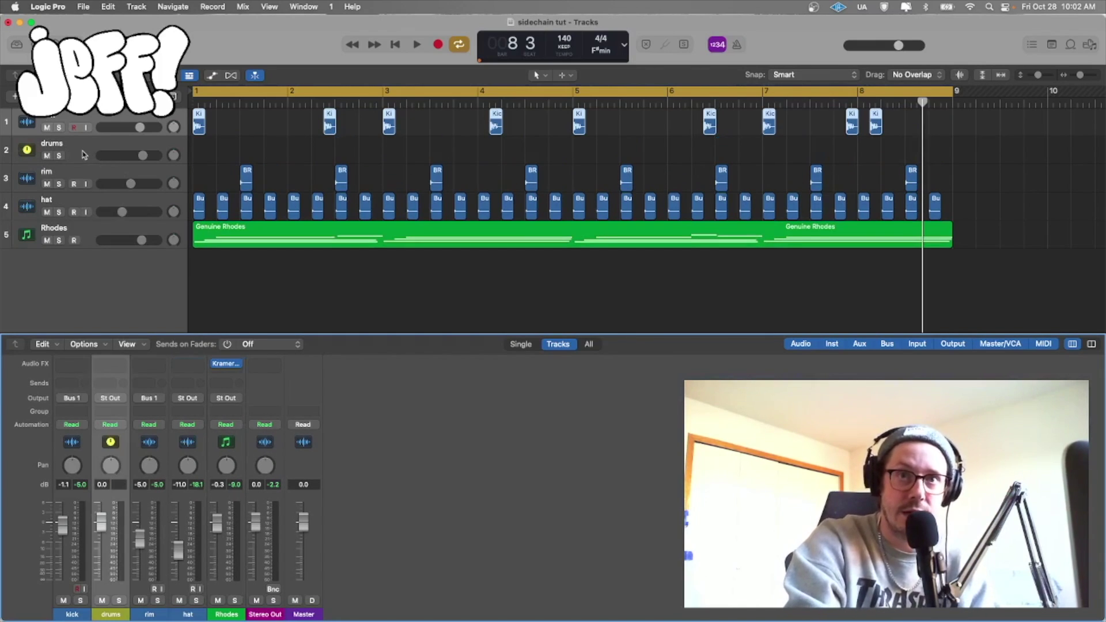
Place the drums track third, below rim, with a compact header, then solo Rhodes.
drag(87, 152, 81, 180)
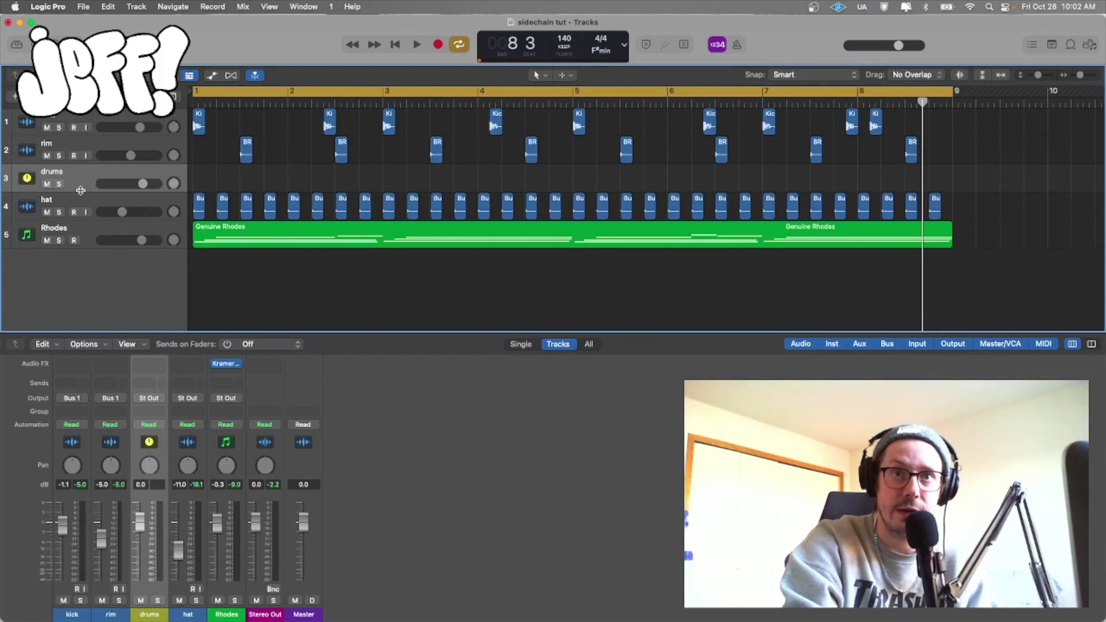
drag(80, 191, 82, 184)
scroll(80, 432, up, 3)
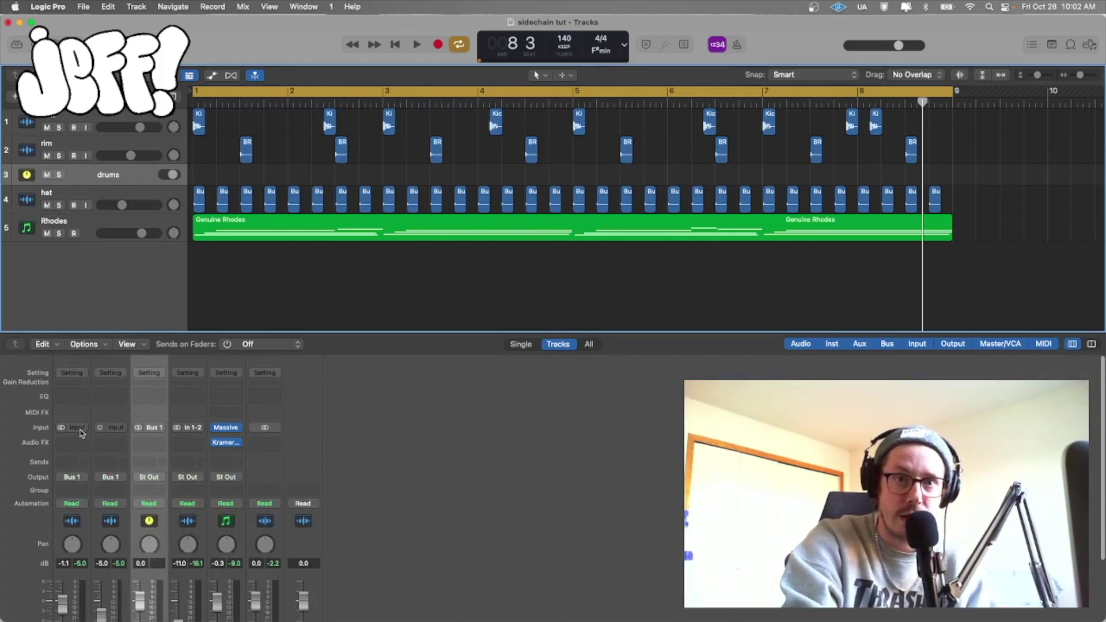
click(97, 525)
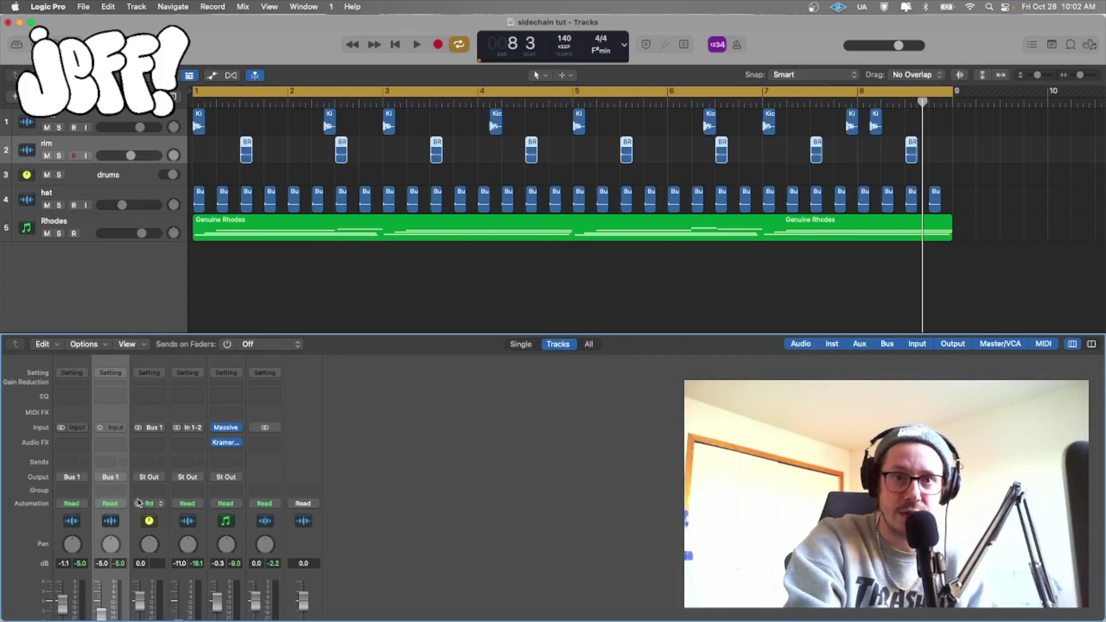
click(136, 520)
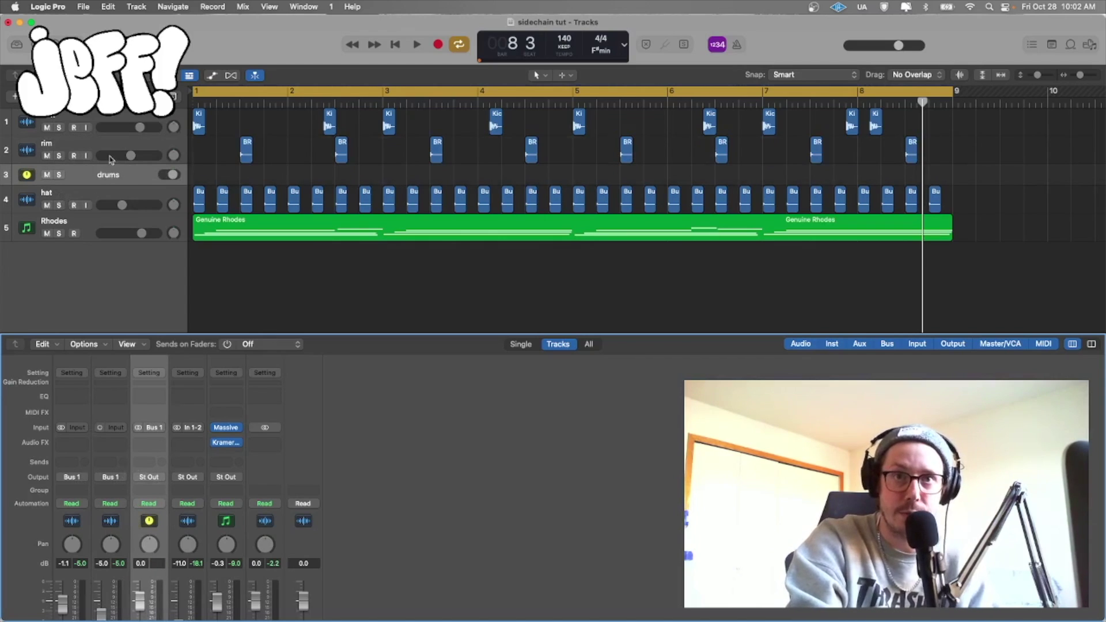
click(58, 234)
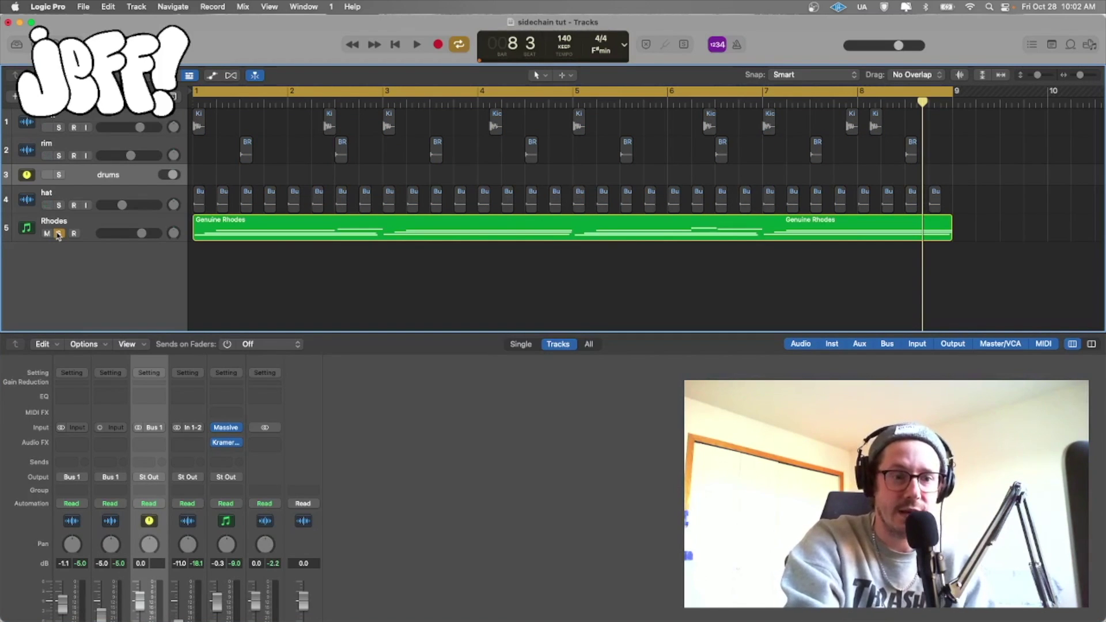
Audition Rhodes alone and raise its fader to 0.0 dB.
key(space)
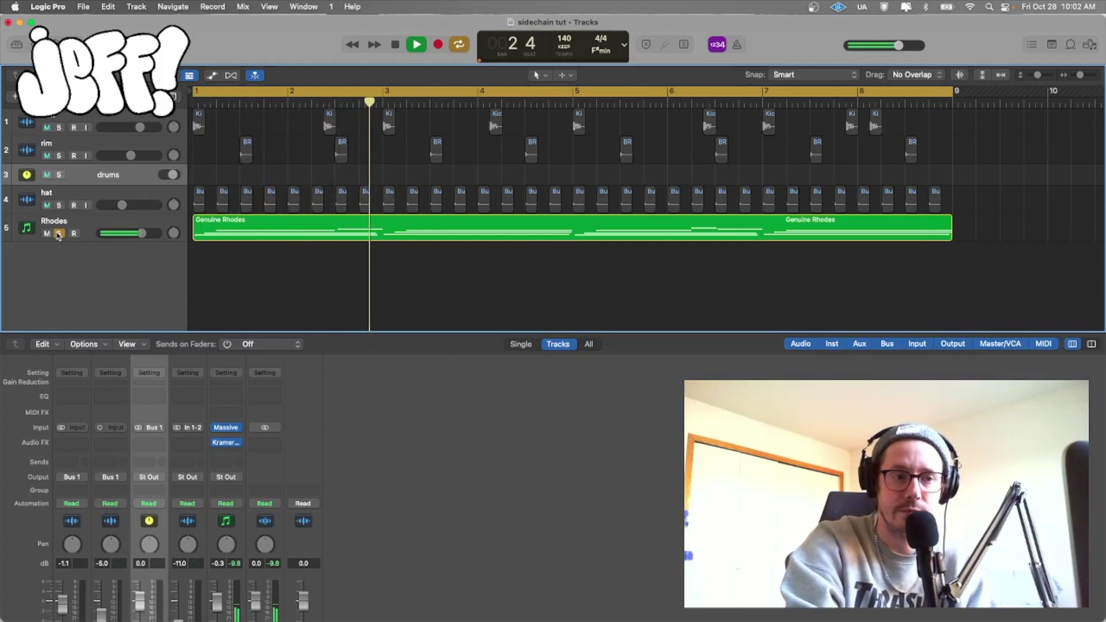
drag(117, 237, 122, 237)
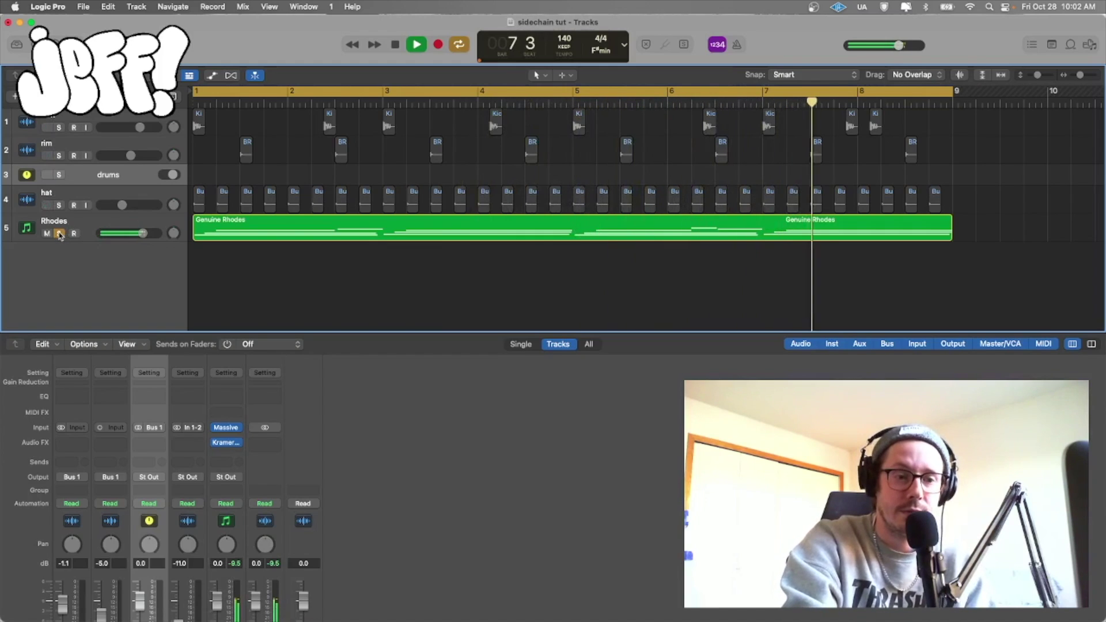
key(space)
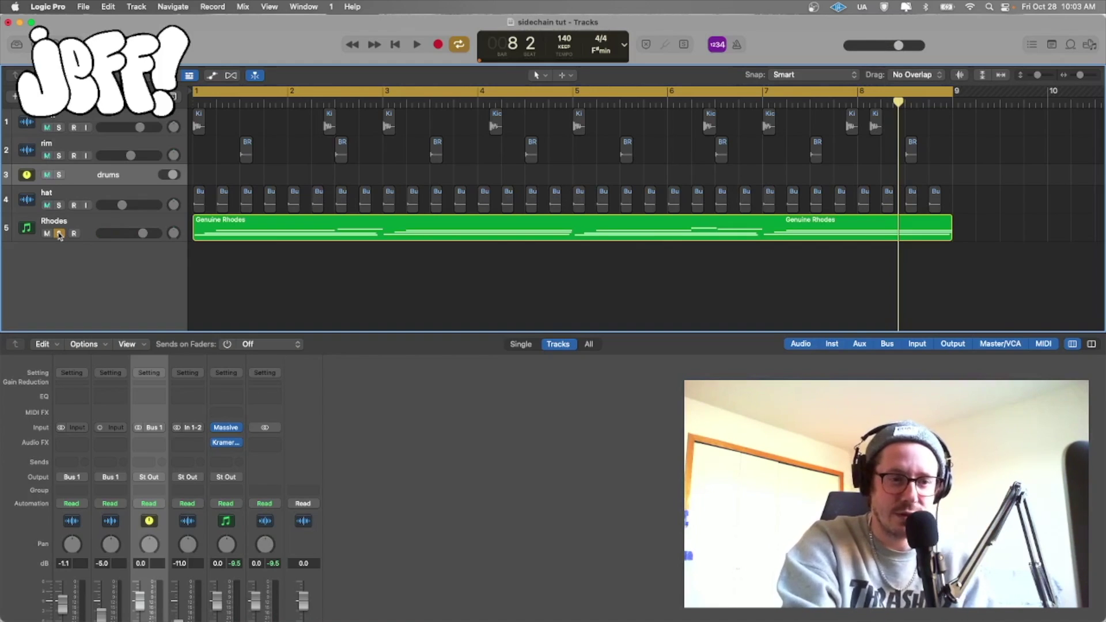
Unsolo Rhodes, play the full mix with rim selected, then stop and return to bar 1.
click(59, 233)
key(space)
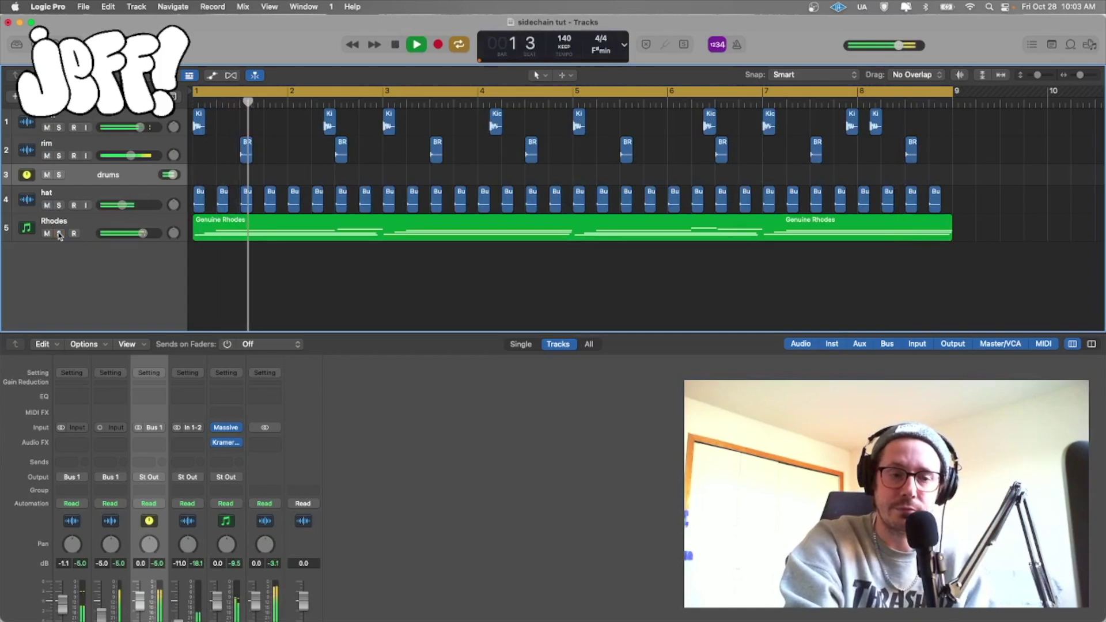
click(92, 146)
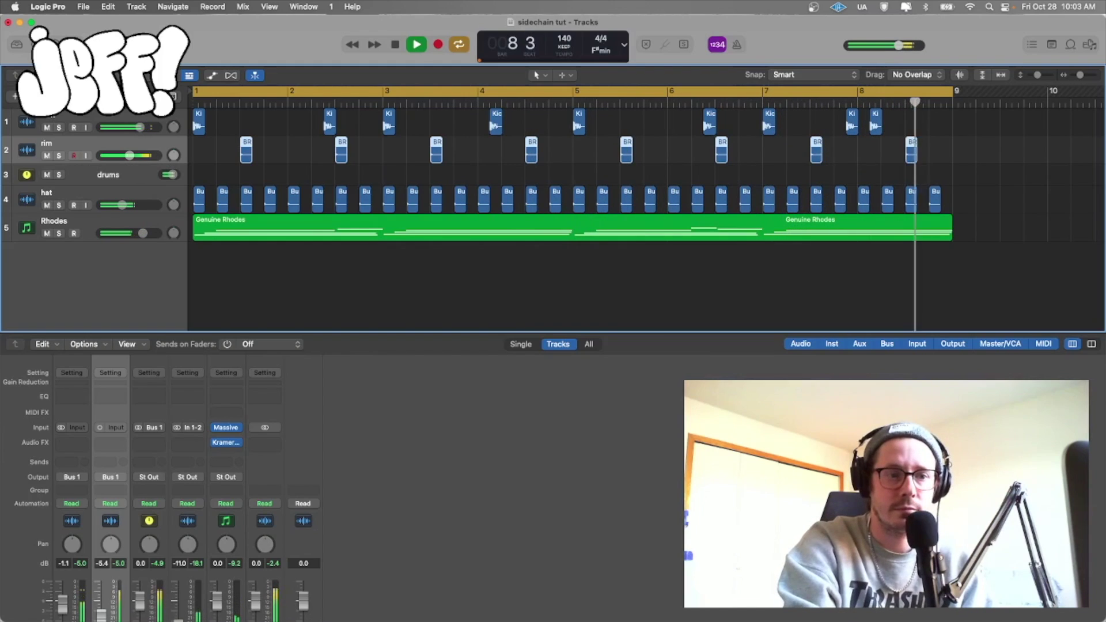
key(space)
key(Return)
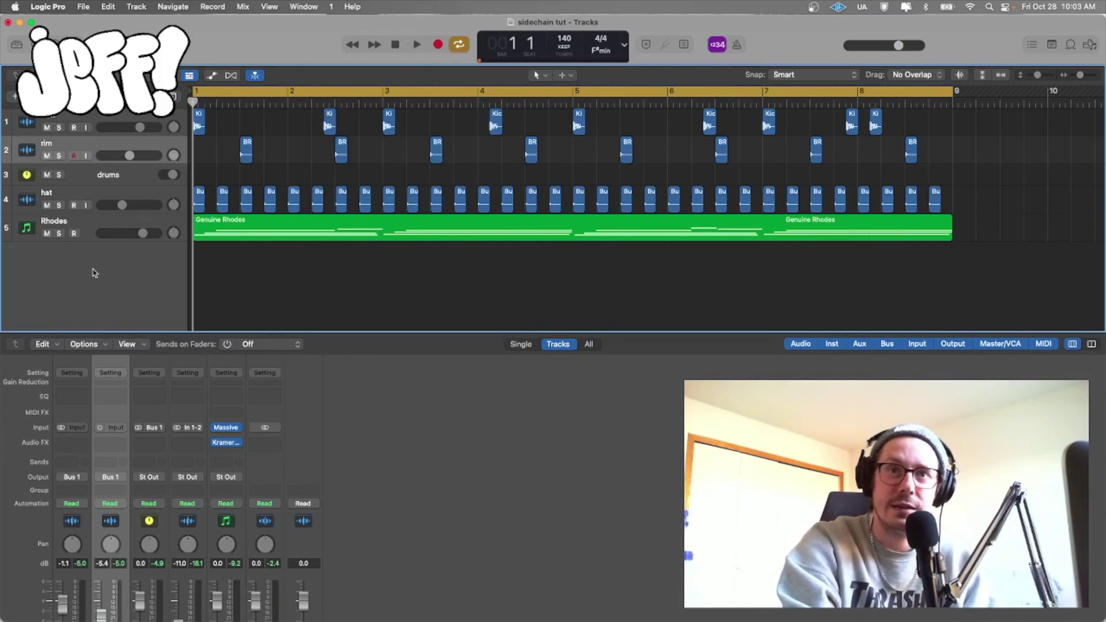
Insert FabFilter FF Pro-C 2 (Stereo) on the Rhodes channel after Kramer Tape.
click(105, 224)
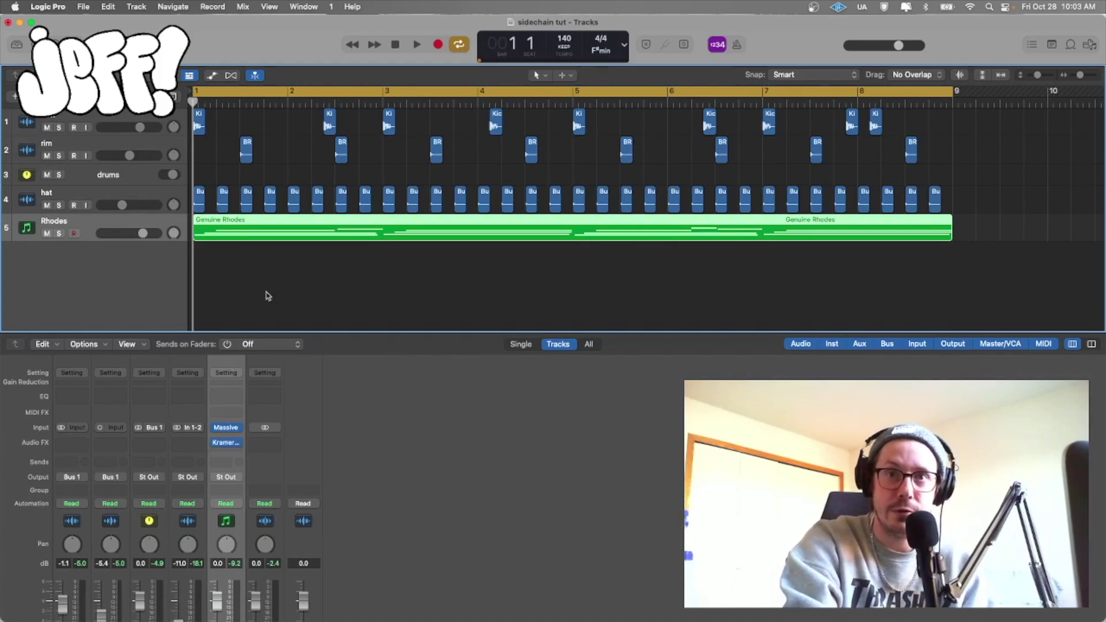
mouse_move(235, 427)
scroll(228, 415, down, 2)
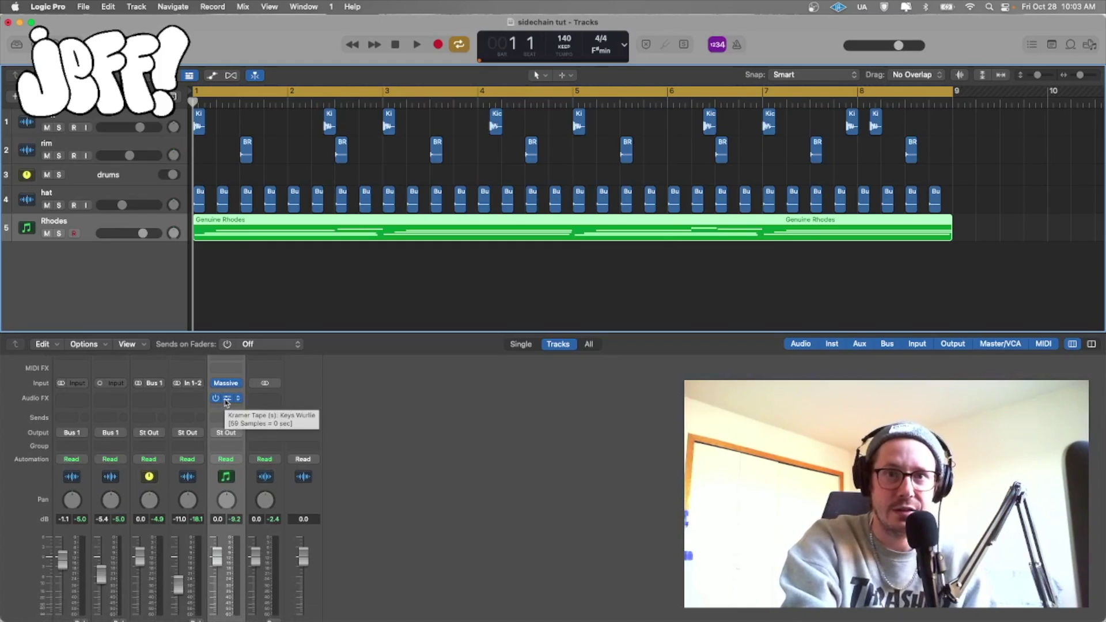
click(226, 408)
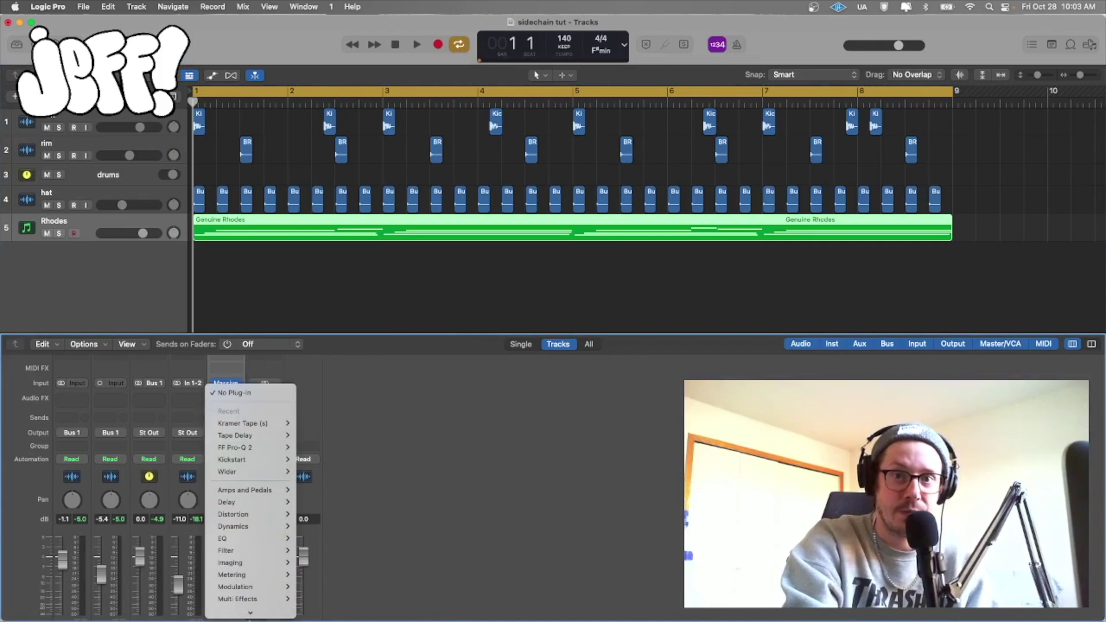
mouse_move(263, 407)
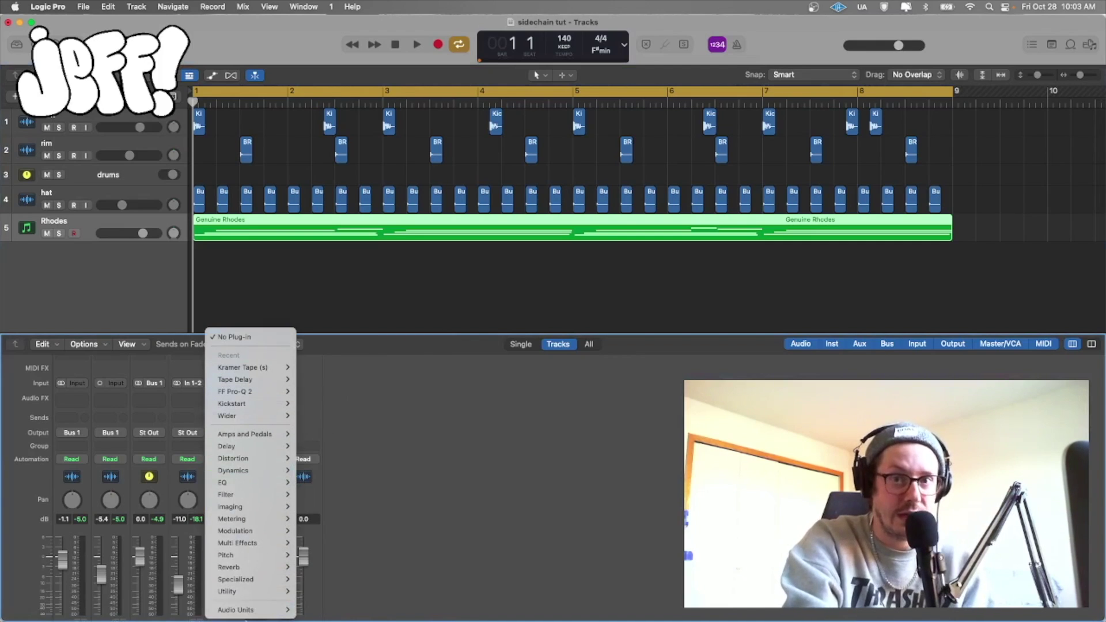
mouse_move(249, 613)
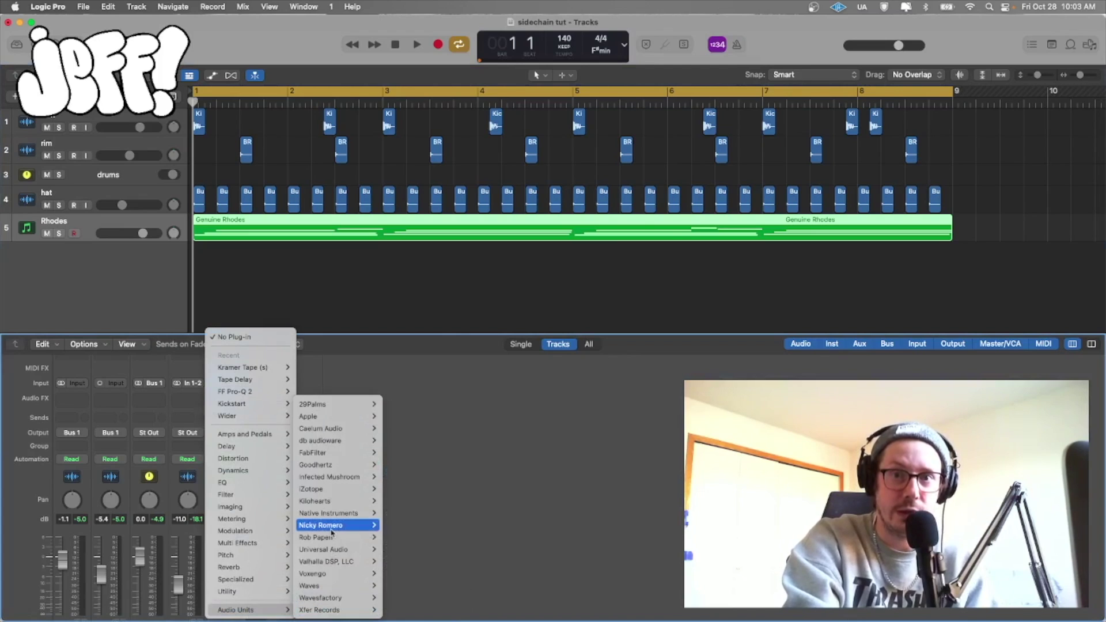
mouse_move(331, 526)
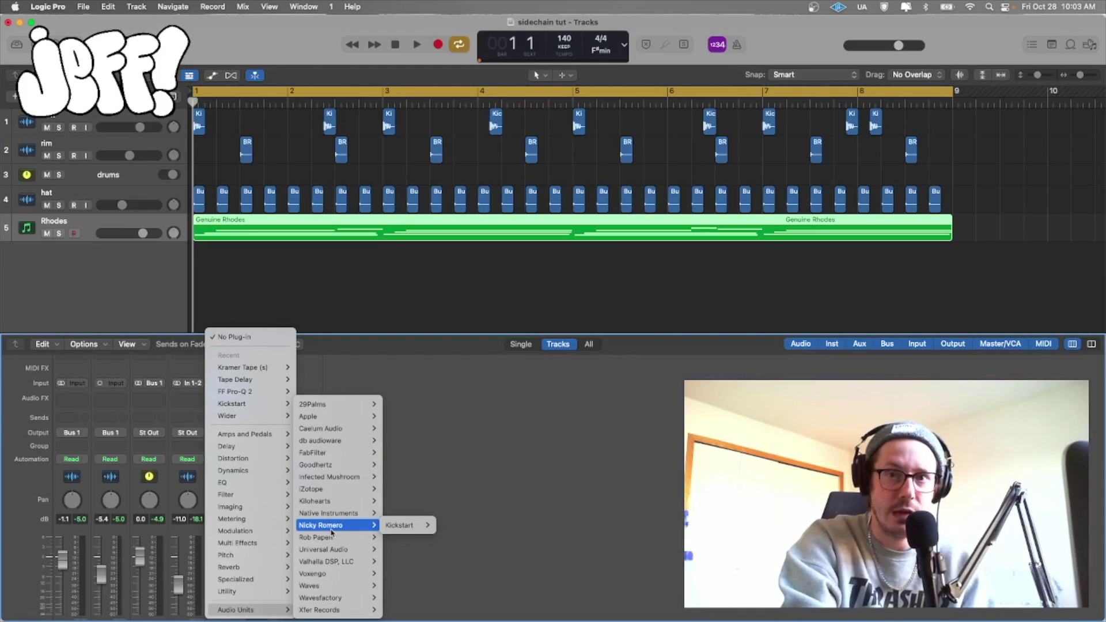
mouse_move(357, 454)
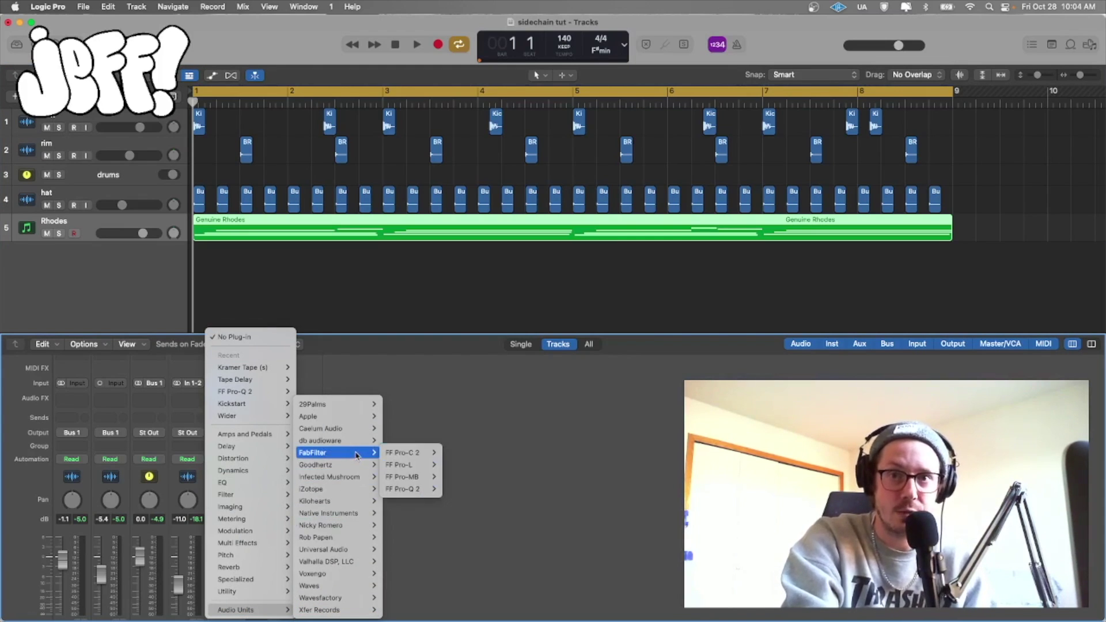
mouse_move(397, 455)
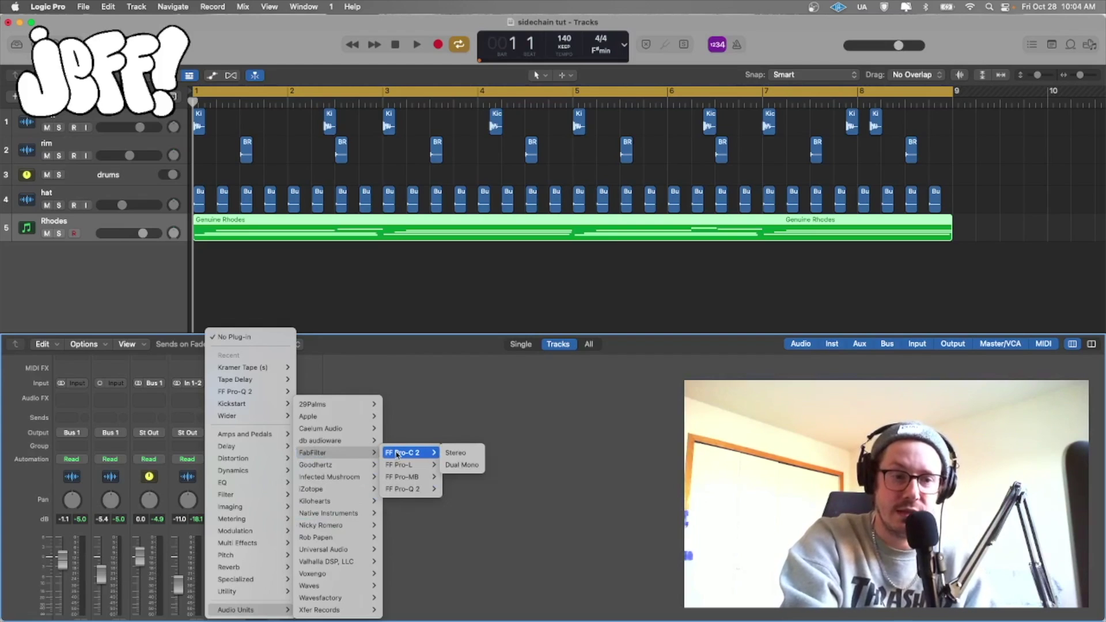
key(Escape)
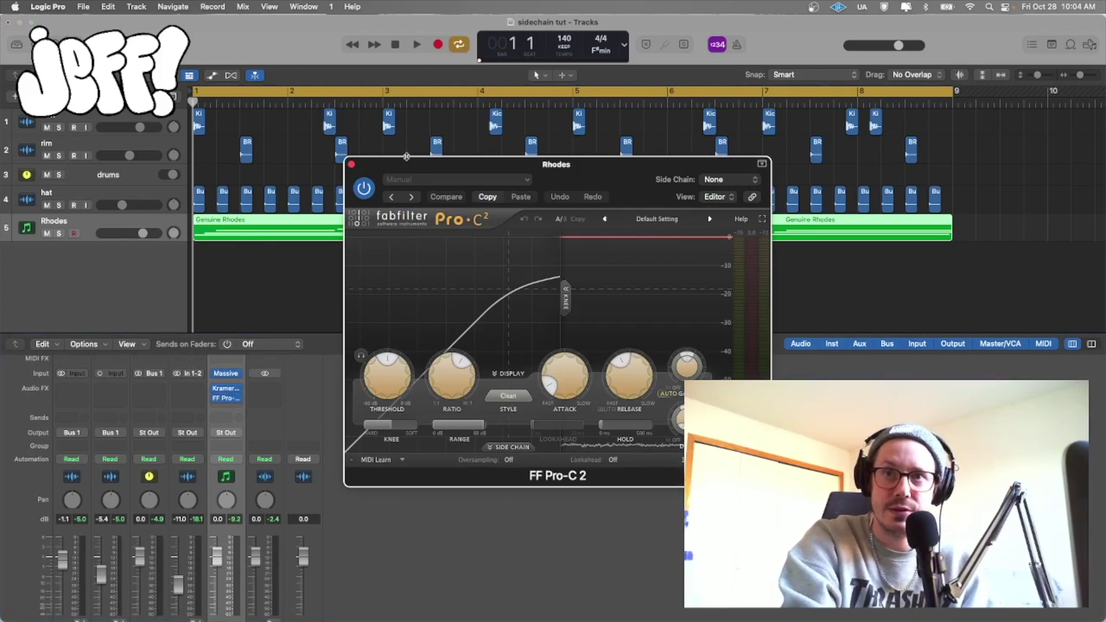
Key the Rhodes Pro-C 2 side chain from Bus 1 and lower its threshold.
drag(406, 166, 291, 205)
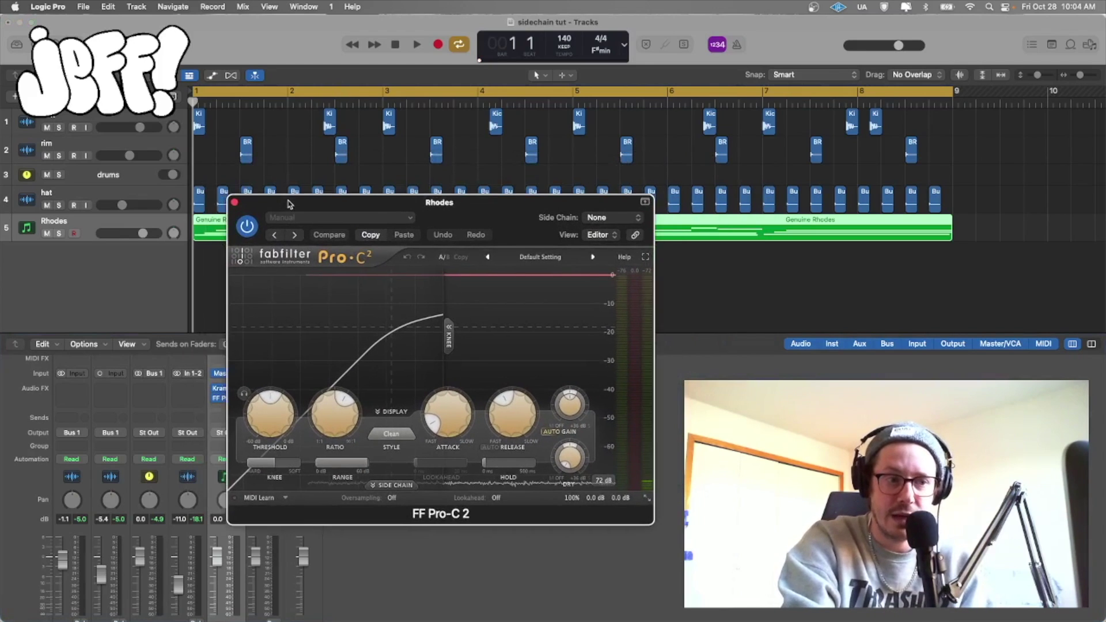
click(605, 222)
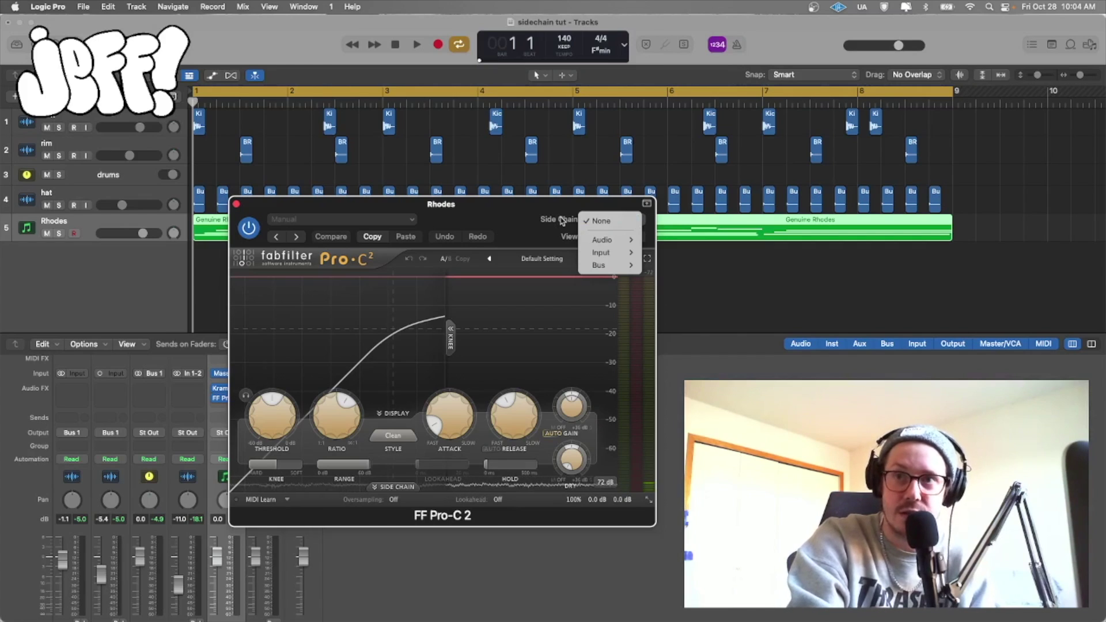
mouse_move(628, 265)
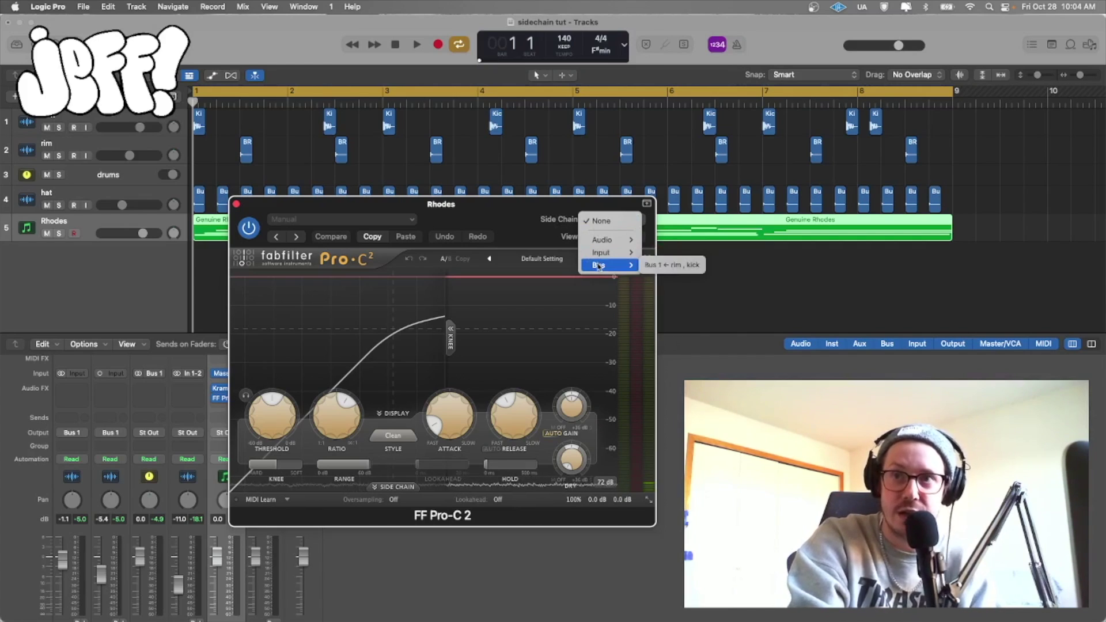
click(654, 266)
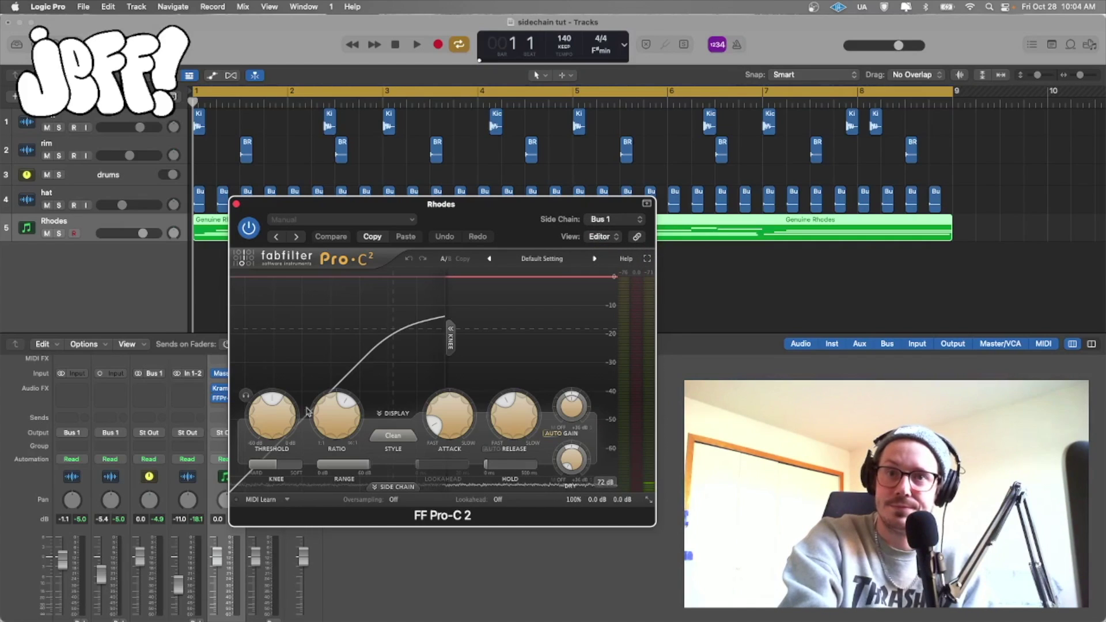
drag(270, 424, 270, 439)
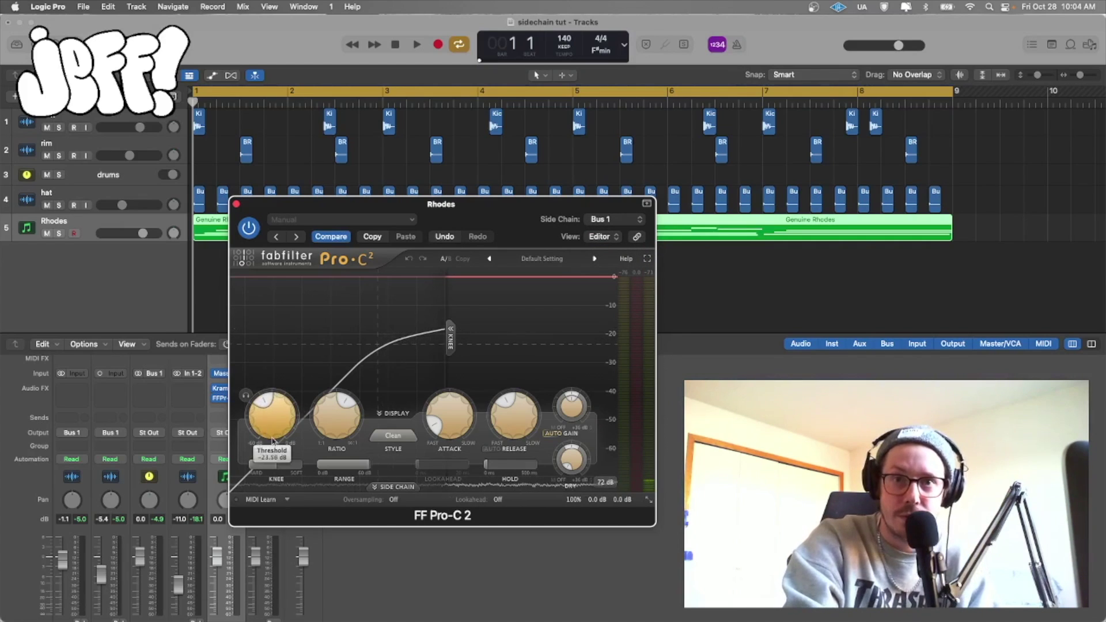
Expand the Pro-C 2 side chain section and audition the ducking twice from bar 1.
click(376, 488)
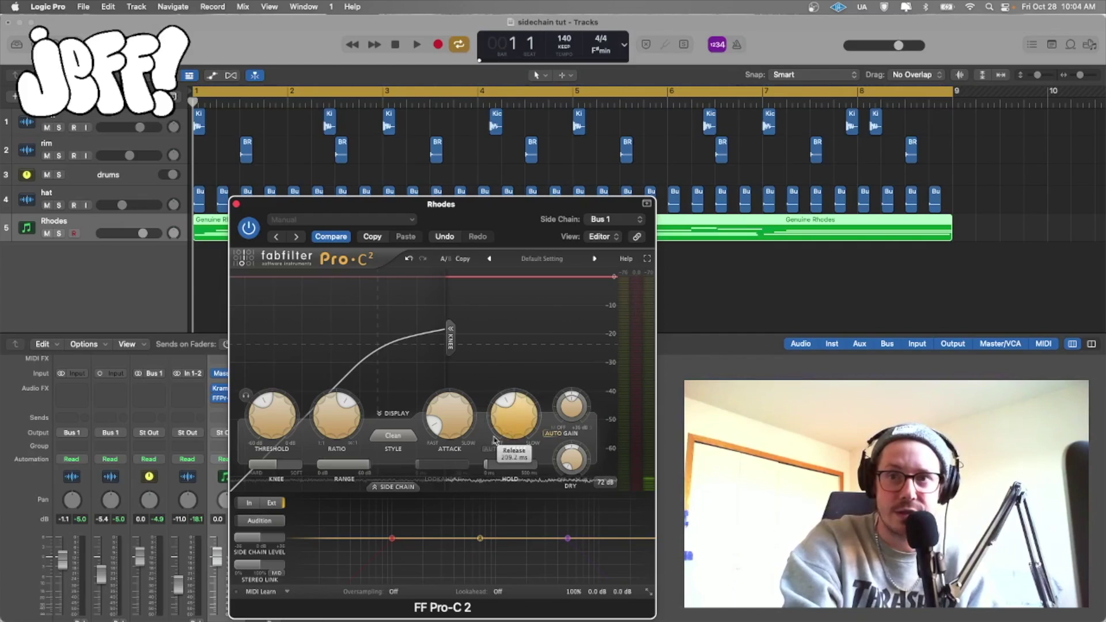
key(space)
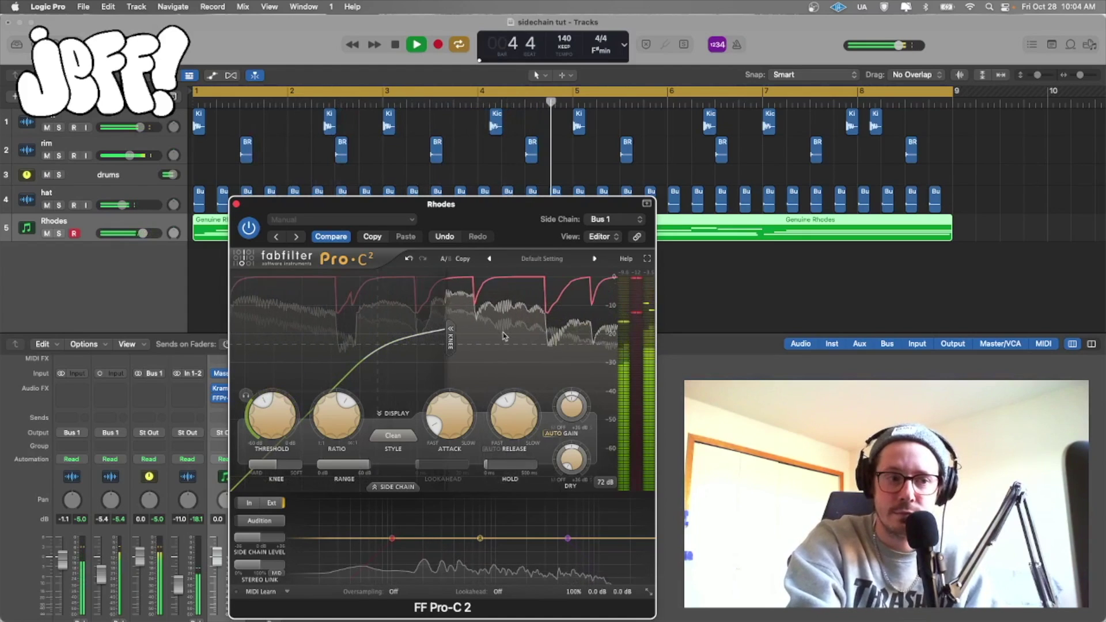
key(space)
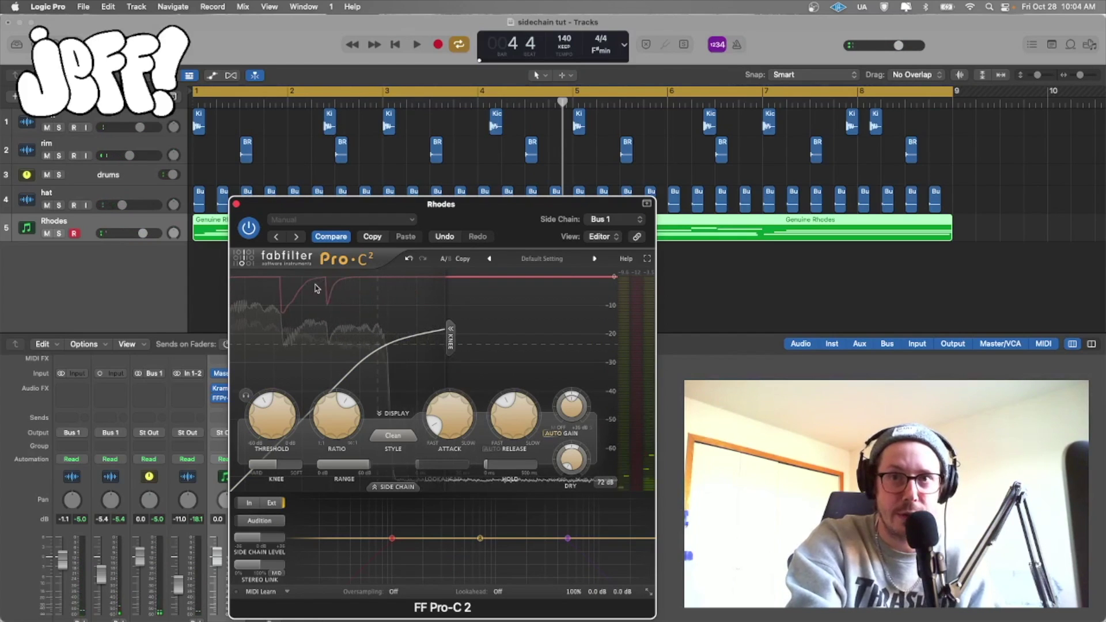
key(space)
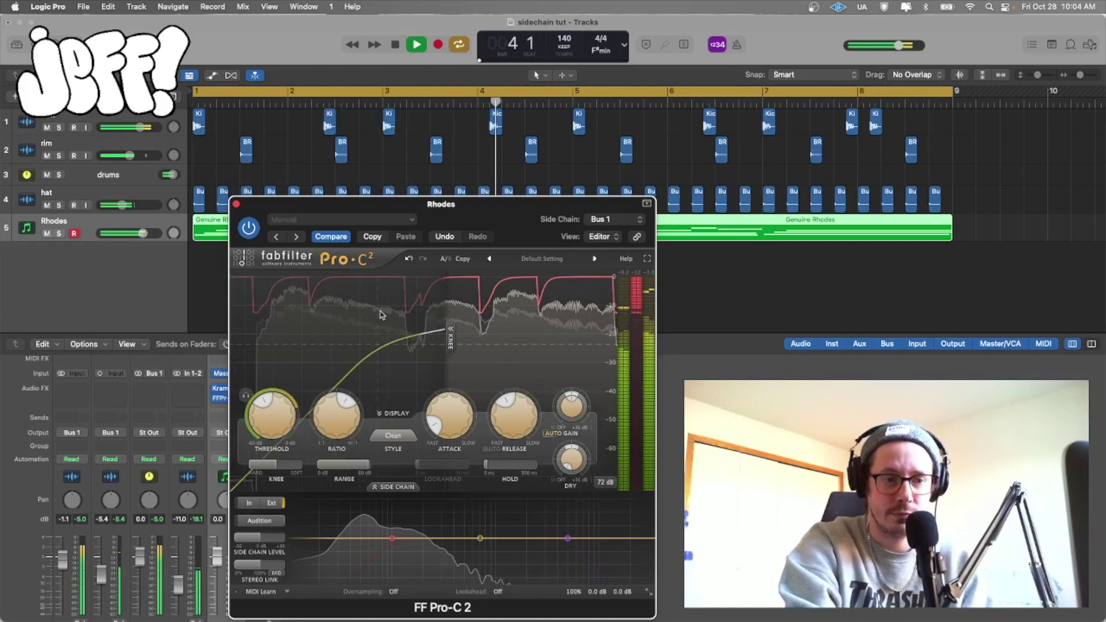
key(space)
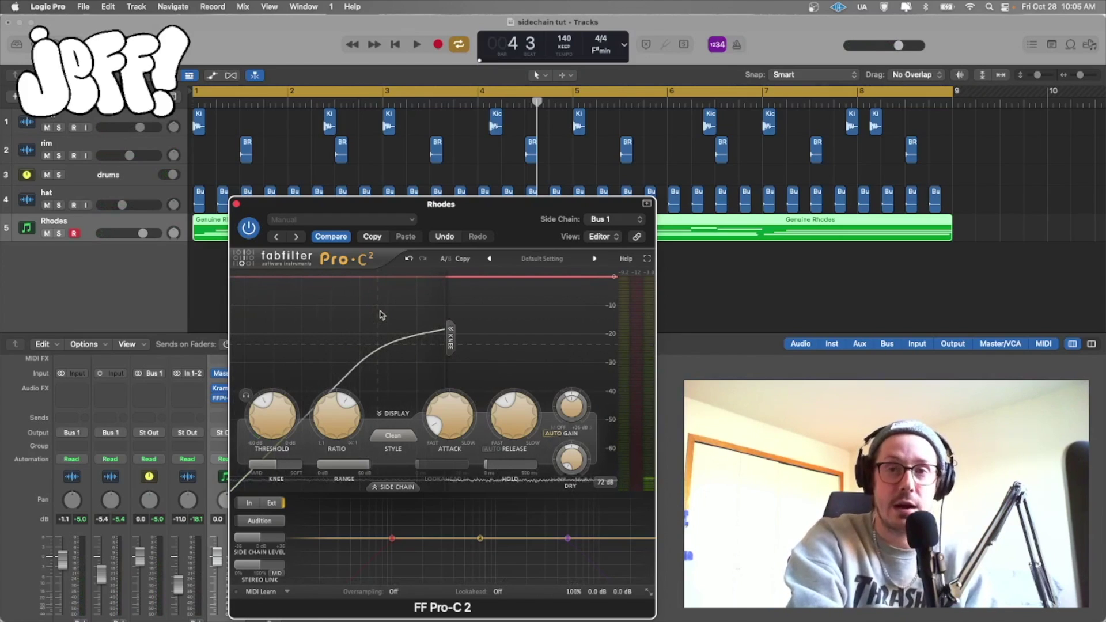
Review the Pro-C 2 threshold and release (4.00:1 ratio, 25.7% release) and play the song.
mouse_move(280, 423)
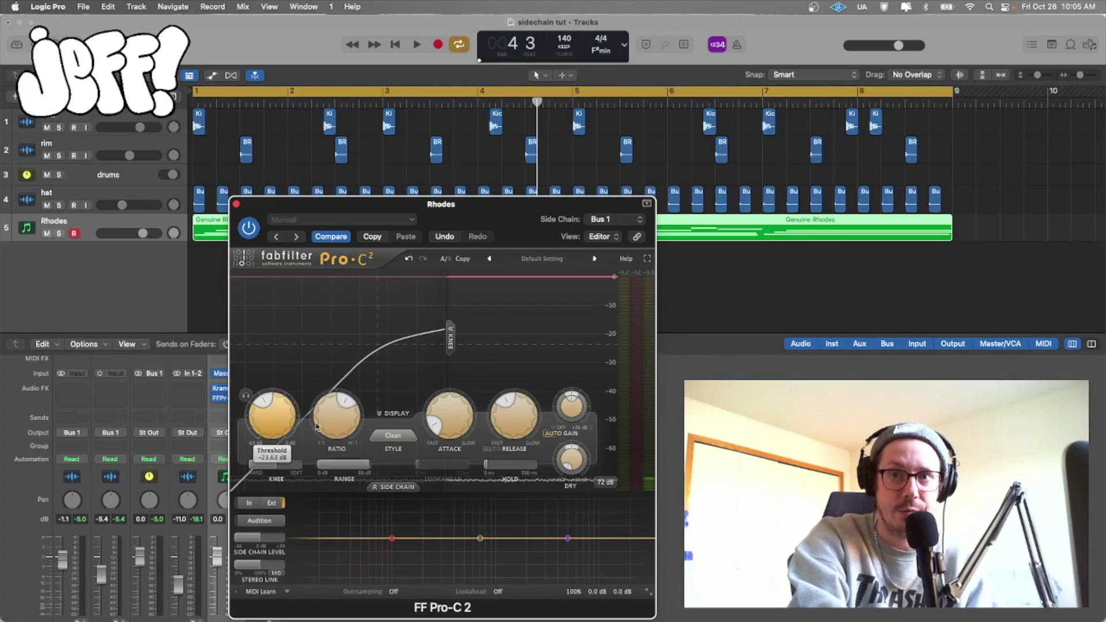
mouse_move(515, 425)
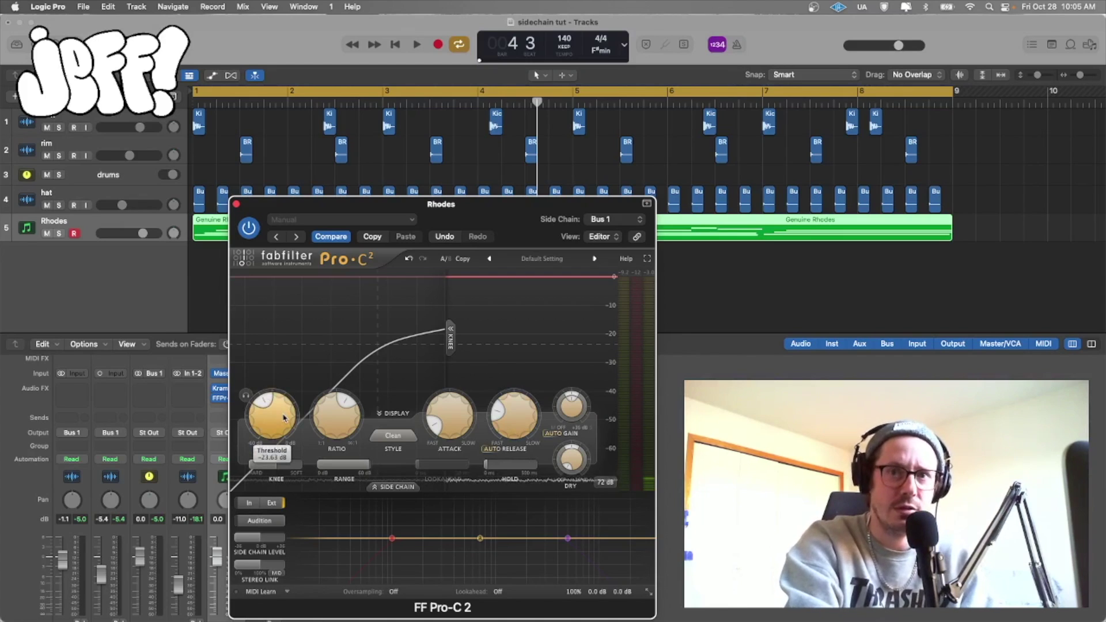
key(space)
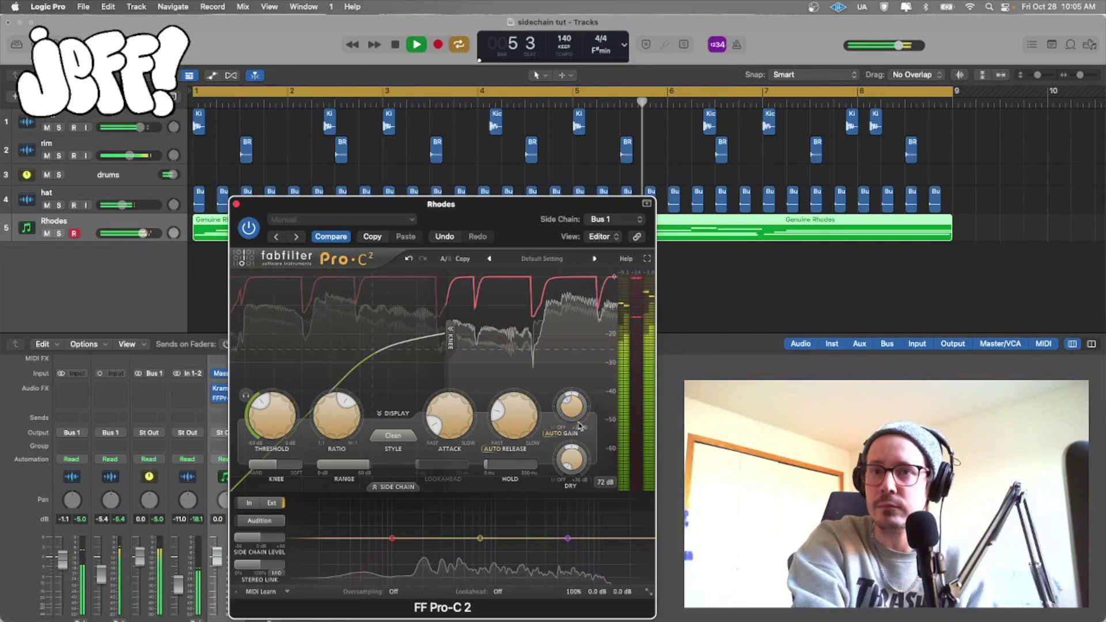
scroll(517, 419, up, 1)
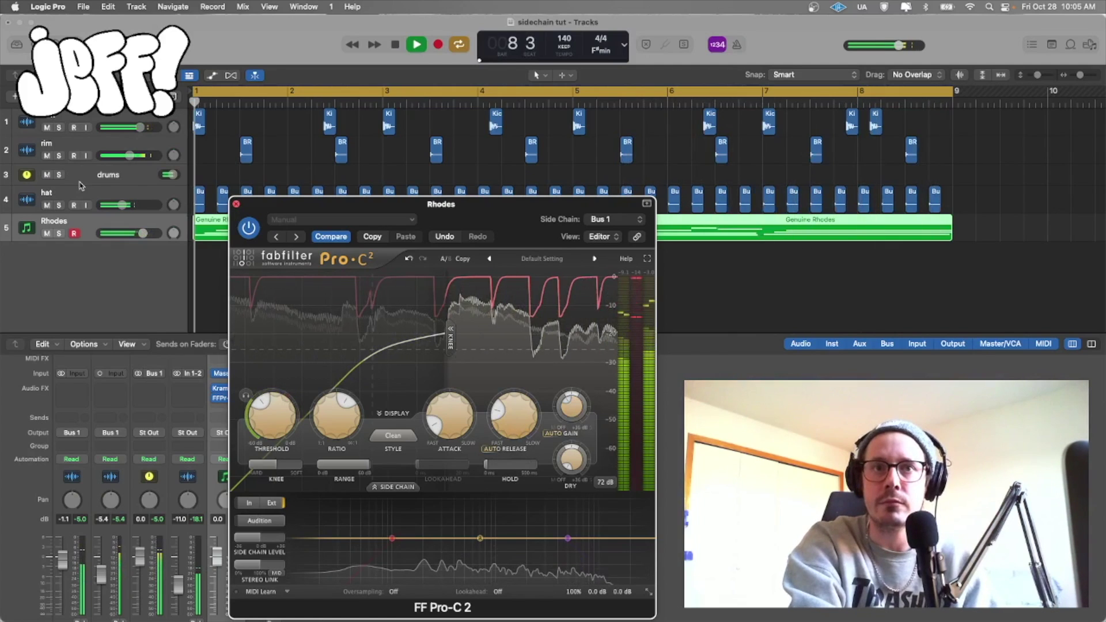
Disarm recording on Rhodes and lower its Pro-C 2 wet gain to about -5 dB.
key(v)
click(72, 233)
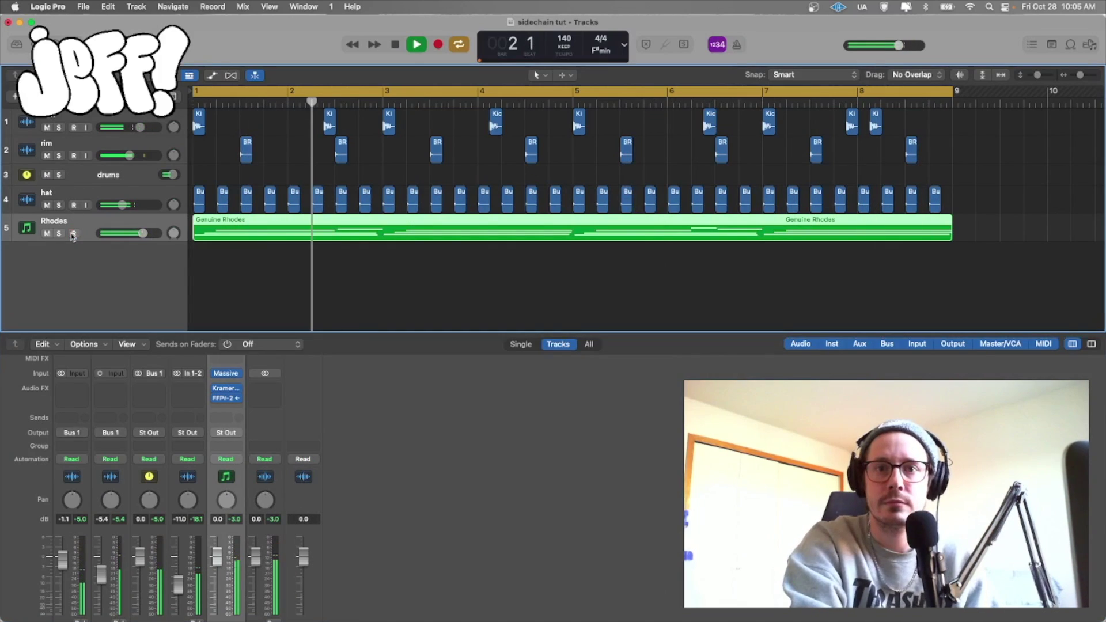
click(230, 405)
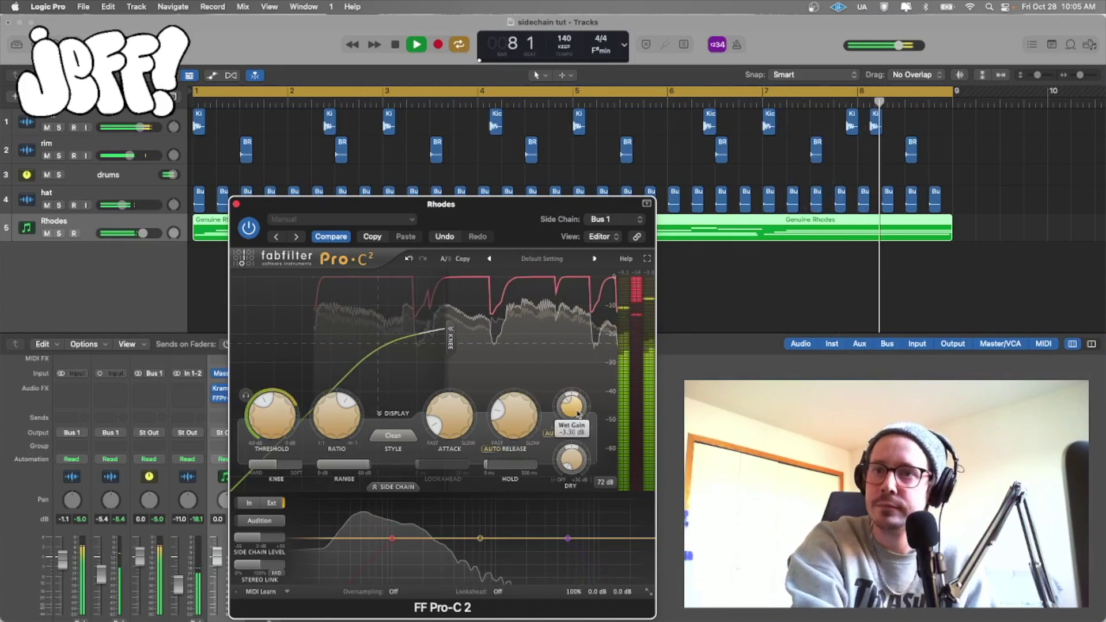
scroll(576, 417, down, 3)
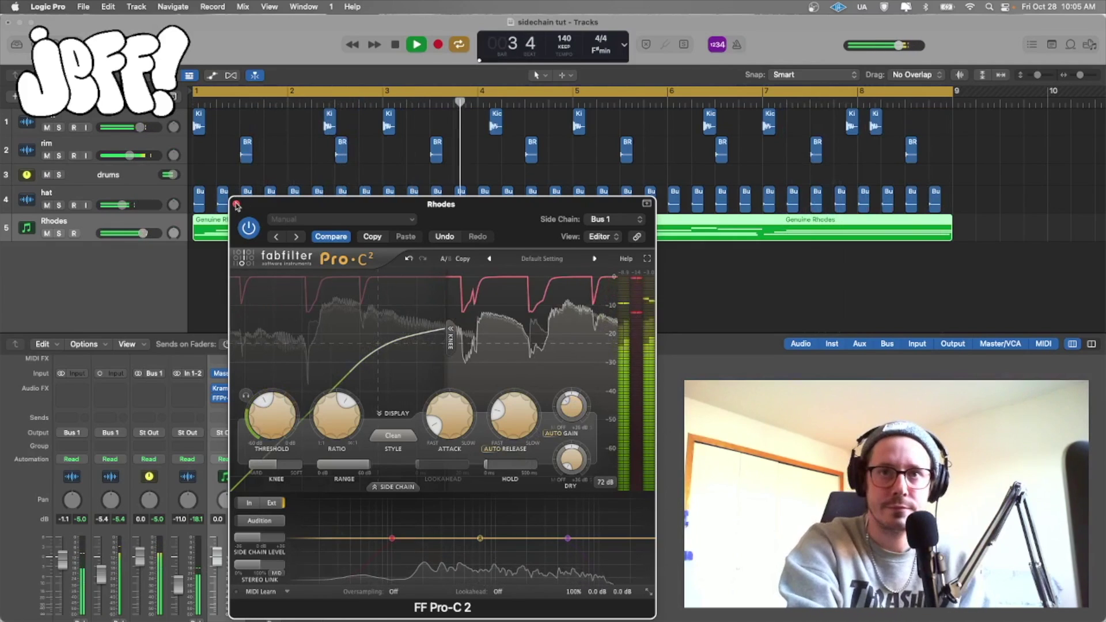
click(237, 205)
Stop playback at bar 4 beat 4 and select the hat track.
key(space)
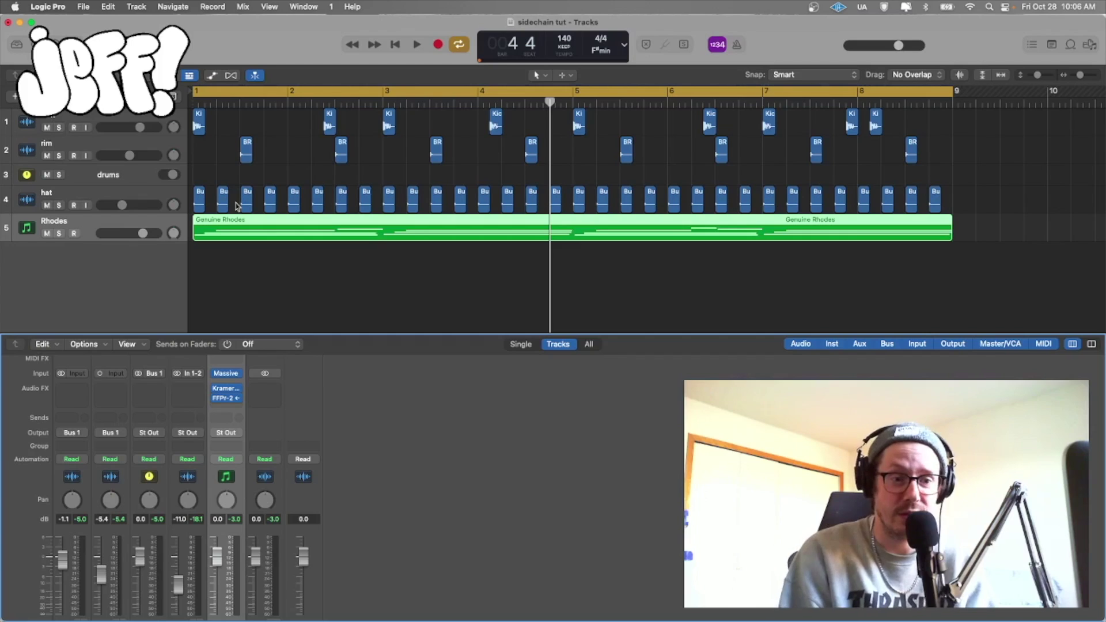
click(97, 192)
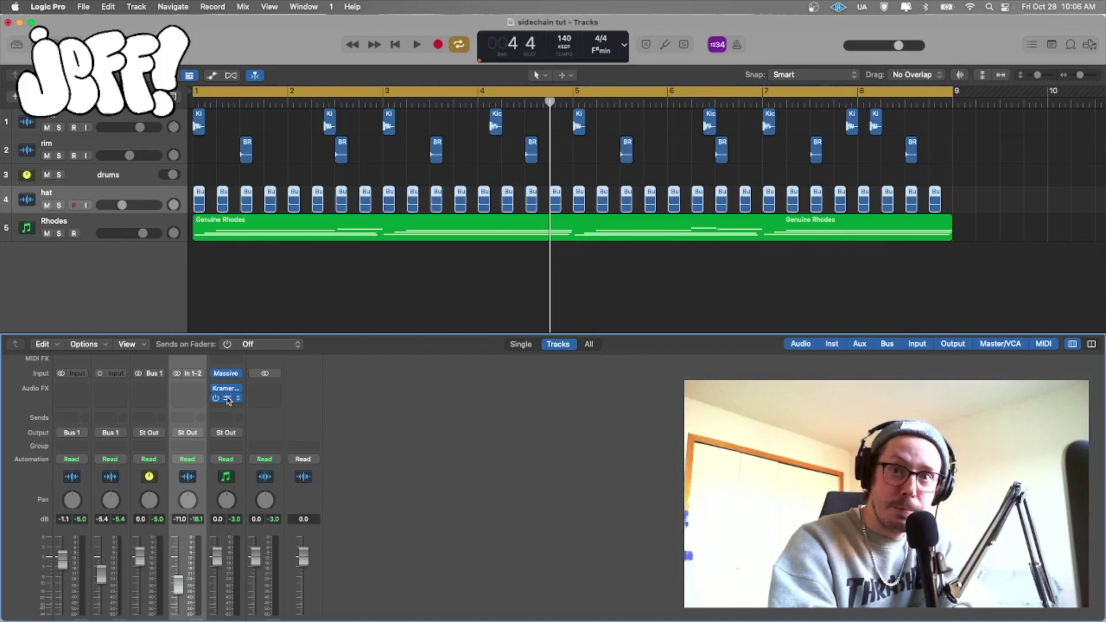
Copy the Rhodes Pro-C 2 onto the hat channel's Audio FX slot and open its editor.
drag(229, 400, 188, 401)
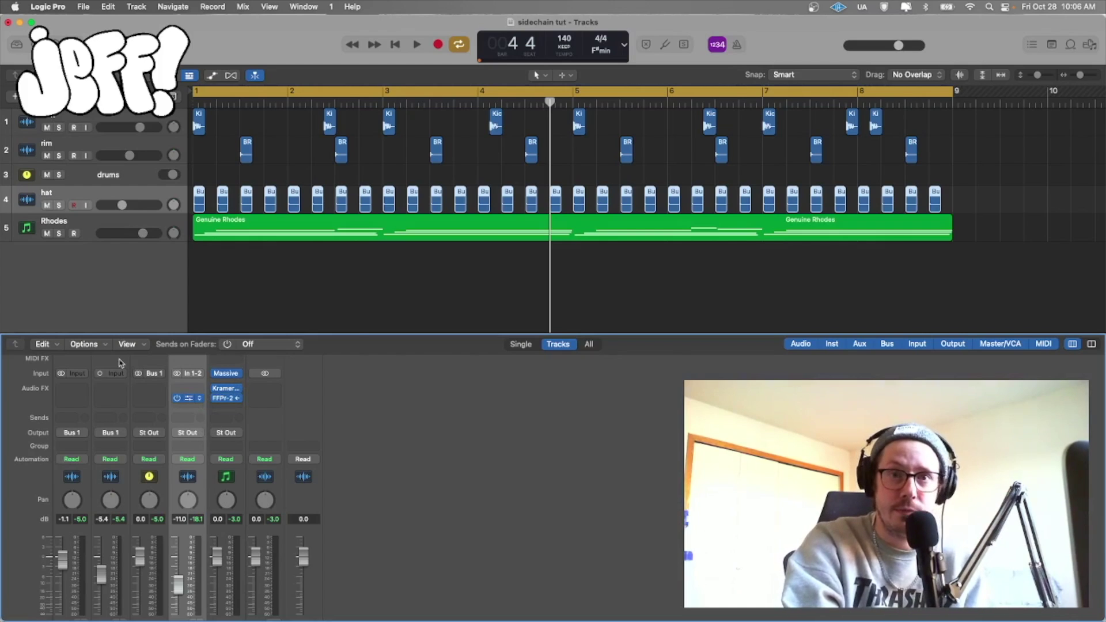
click(188, 398)
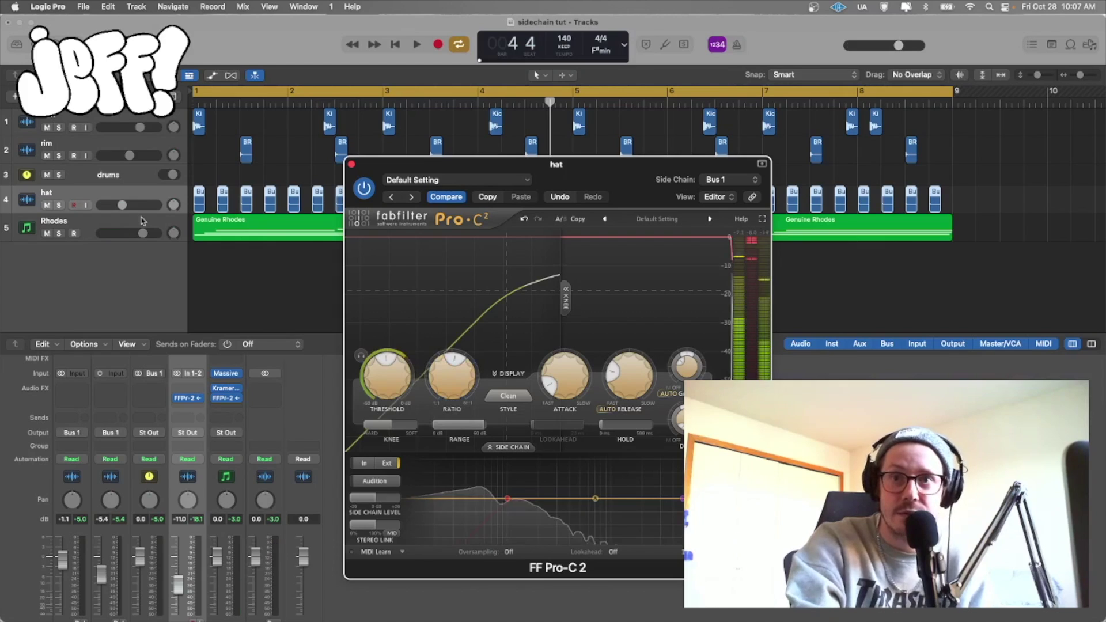
During playback, nudge the hat compressor's Wet gain up, close it, and set the hat fader to -12.8 dB.
key(space)
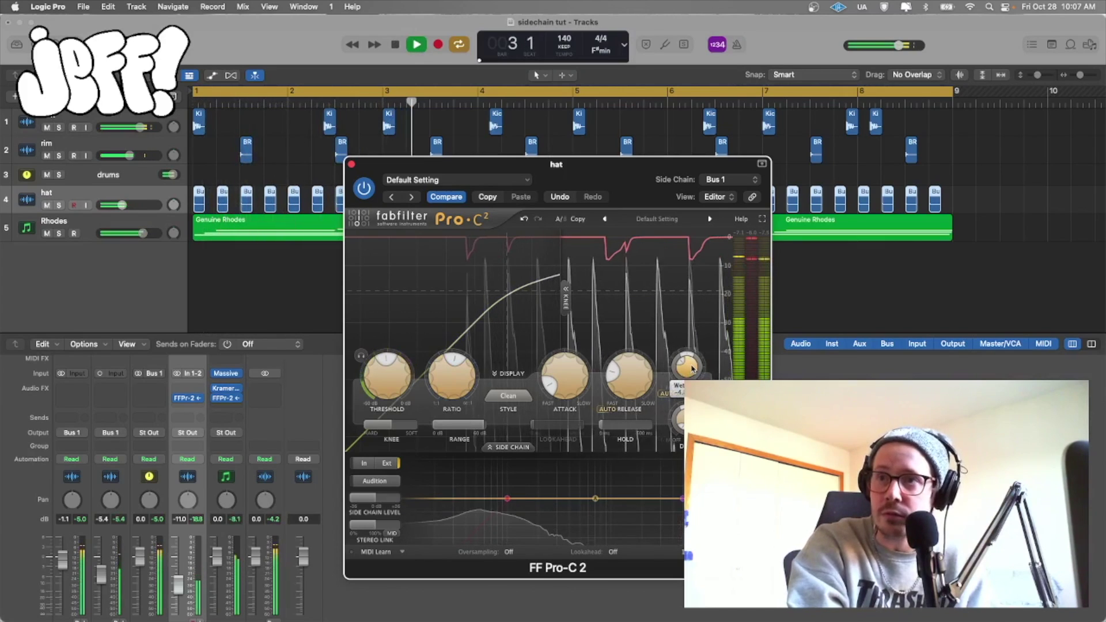
drag(690, 373, 693, 365)
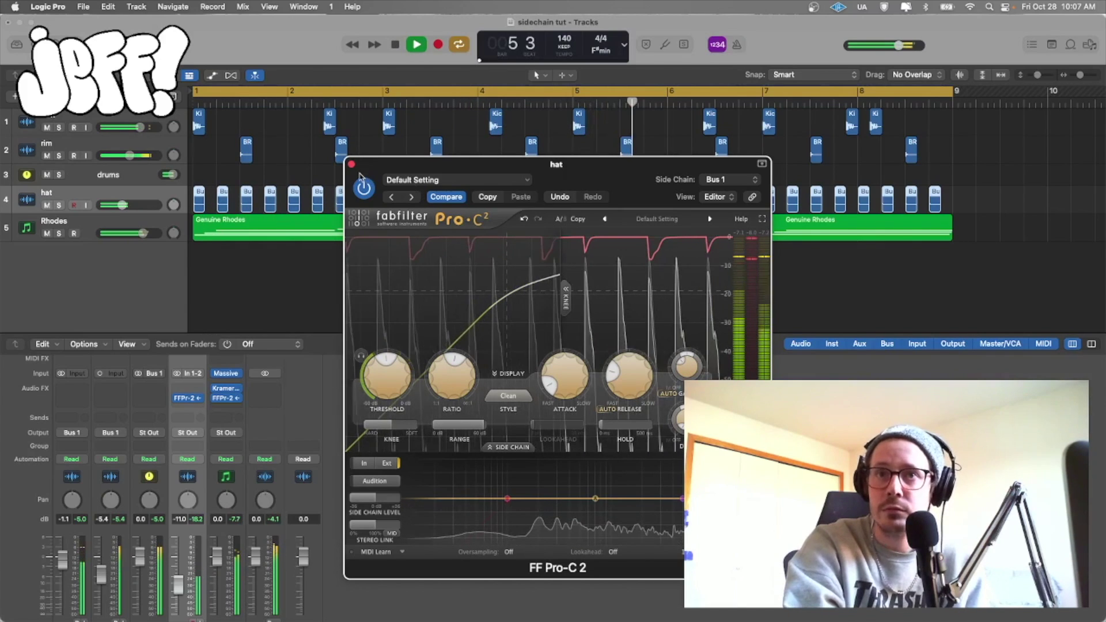
key(super+w)
drag(122, 205, 119, 206)
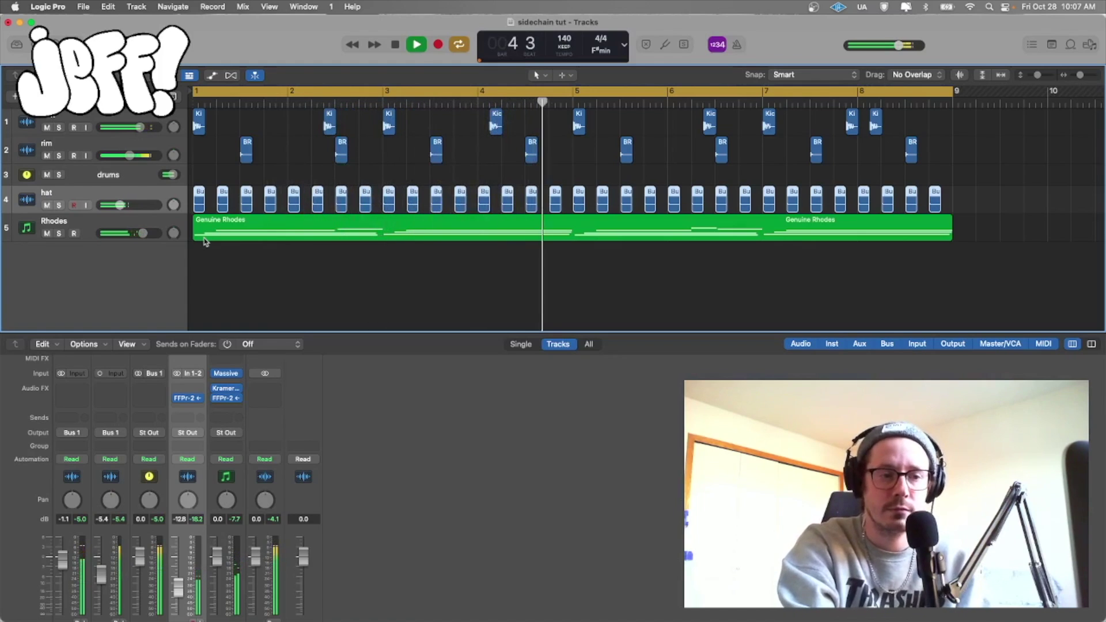
Stop playback at bar 4 beat 4.
key(space)
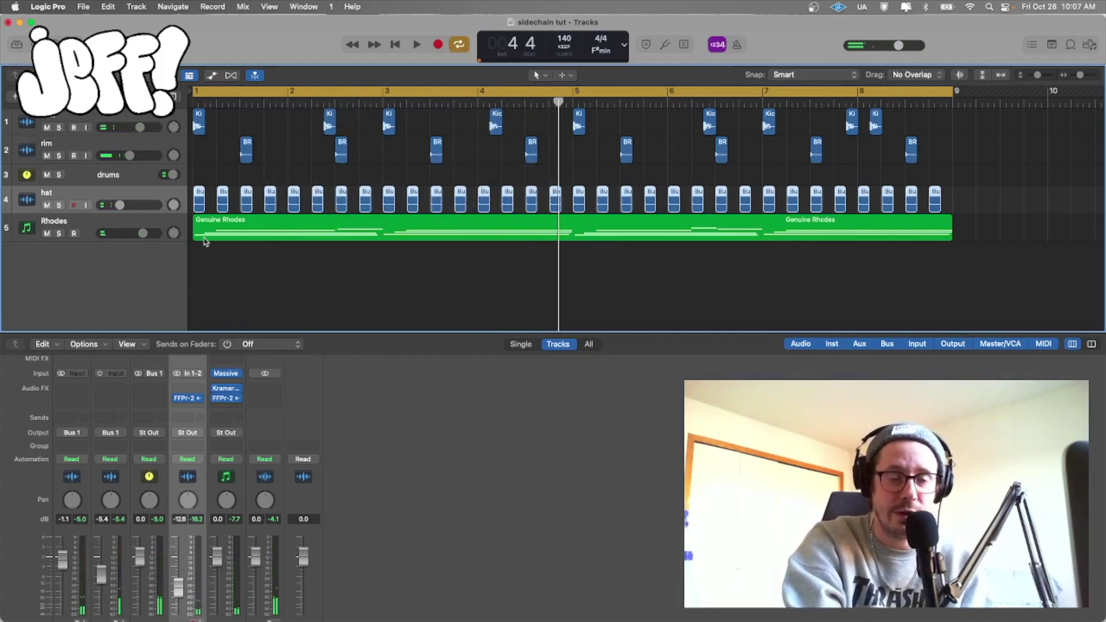